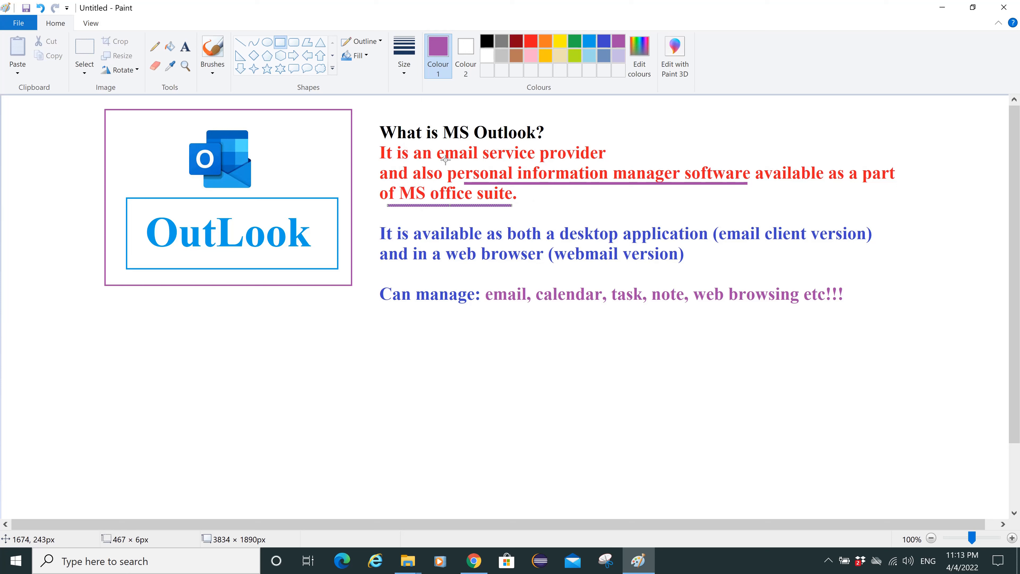
- Underline "email service provider" in purple and draw purple boxes around "(email client version)" and "(webmail version)"
drag(432, 163, 604, 161)
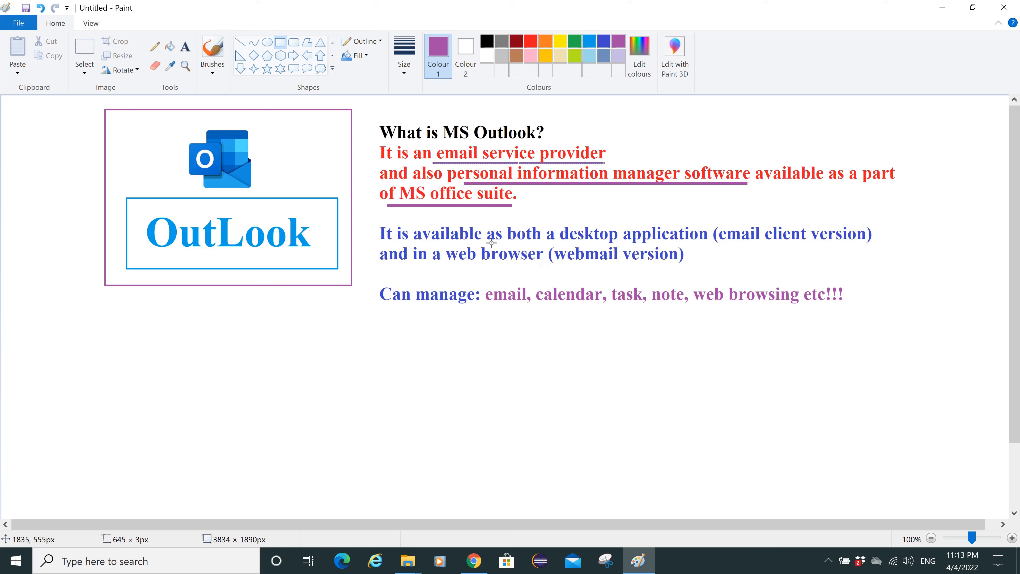
drag(709, 218, 904, 252)
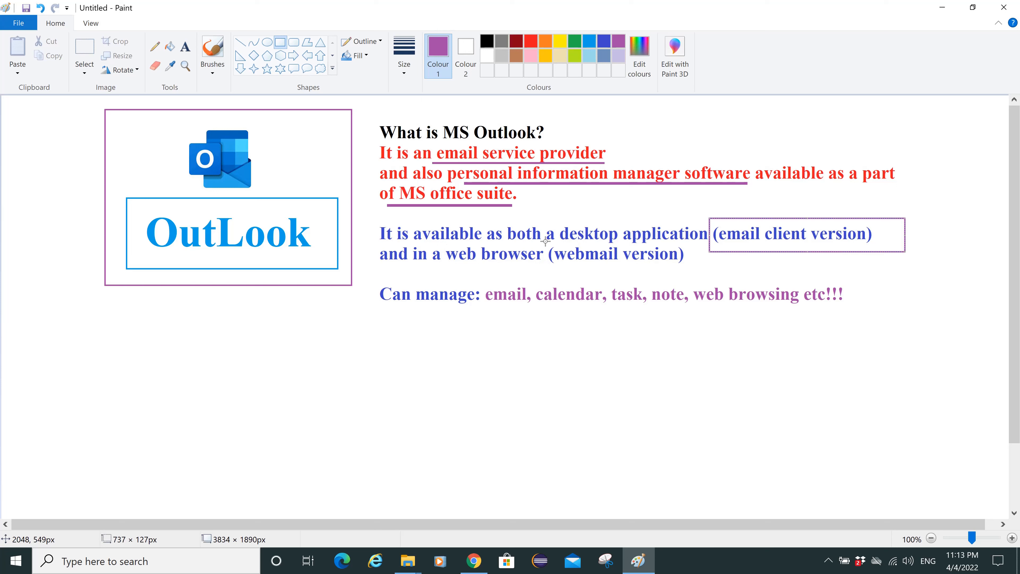
drag(545, 241, 699, 269)
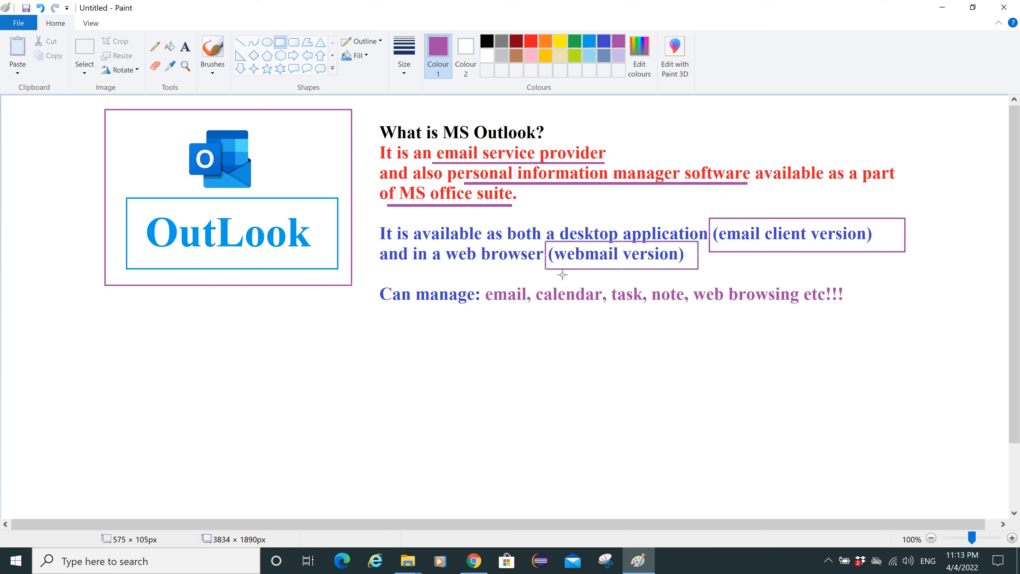
click(726, 262)
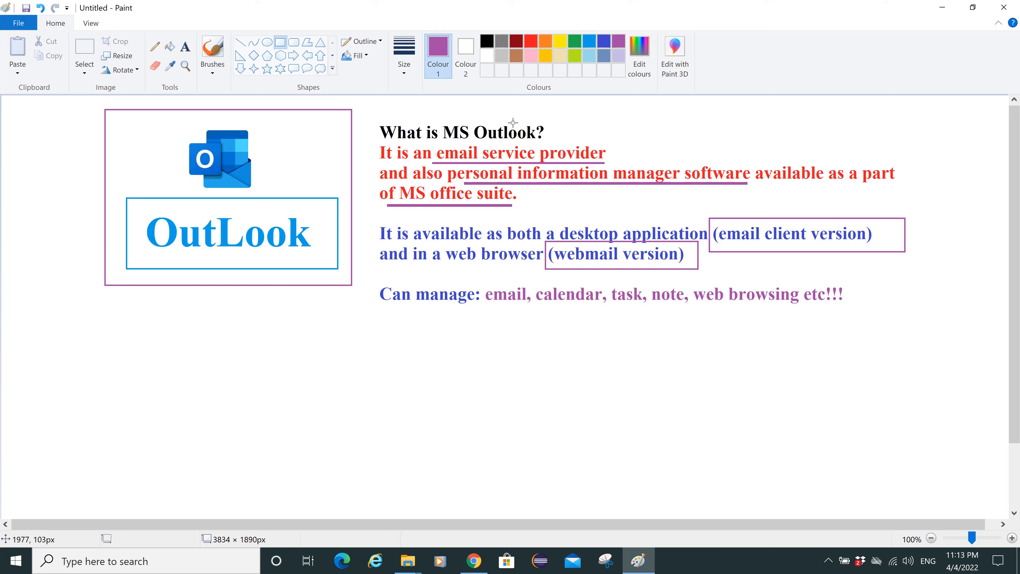
- Draw a purple box about 212 × 57 px beside the heading and underline the list "email, calendar, task, note, web browsing"
drag(549, 111, 606, 126)
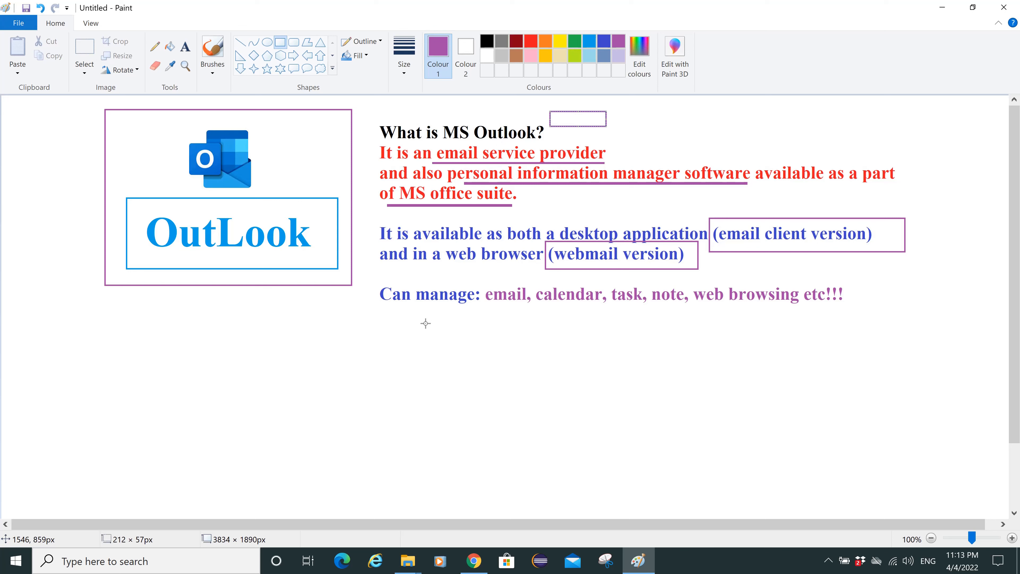
click(521, 308)
mouse_move(486, 307)
mouse_down()
mouse_move(765, 320)
mouse_move(768, 308)
mouse_up()
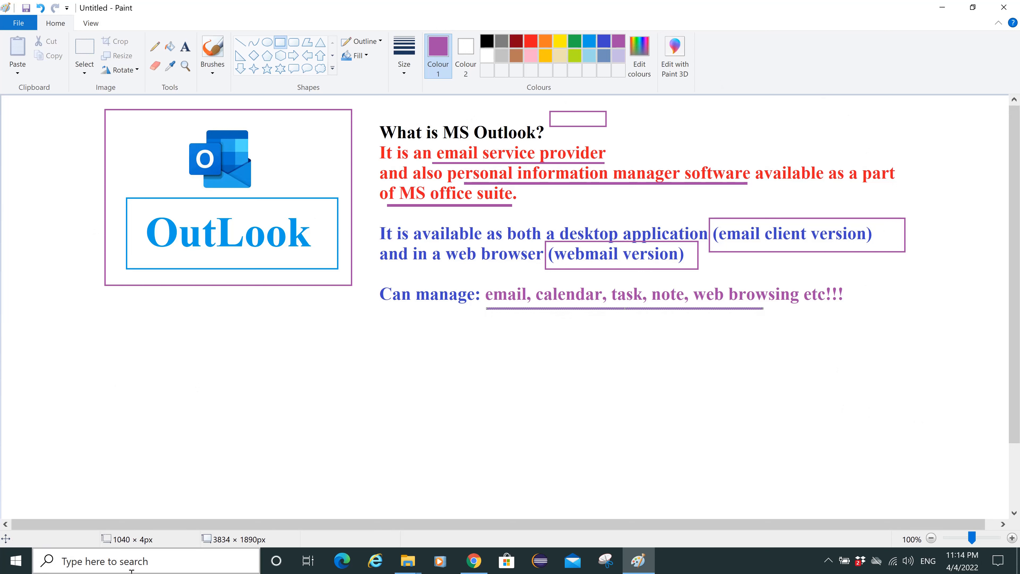
- Search Windows for "out", launch Outlook 2016 and dismiss the Office Activation Wizard
click(121, 569)
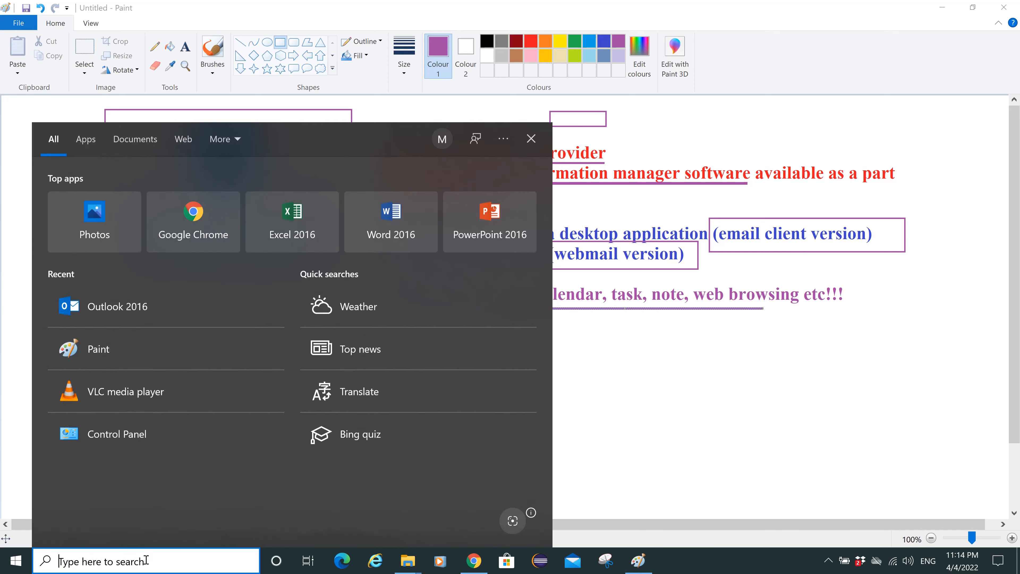
text(out)
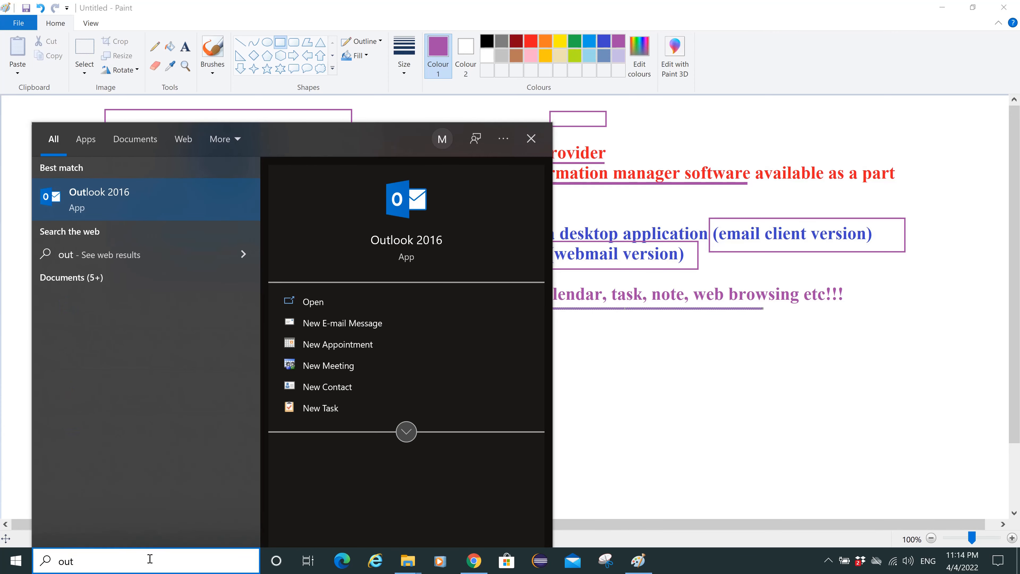
click(124, 203)
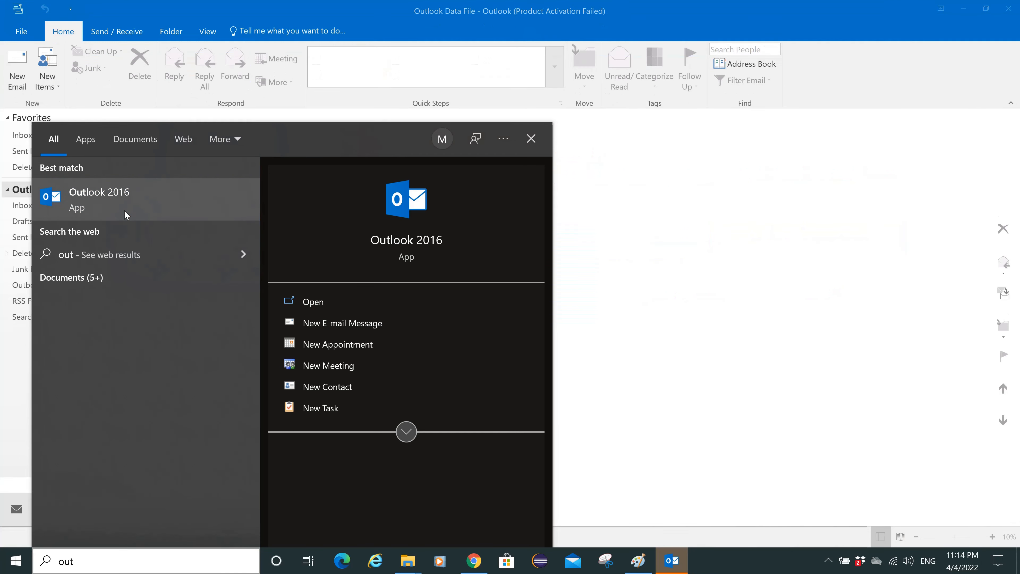
click(531, 139)
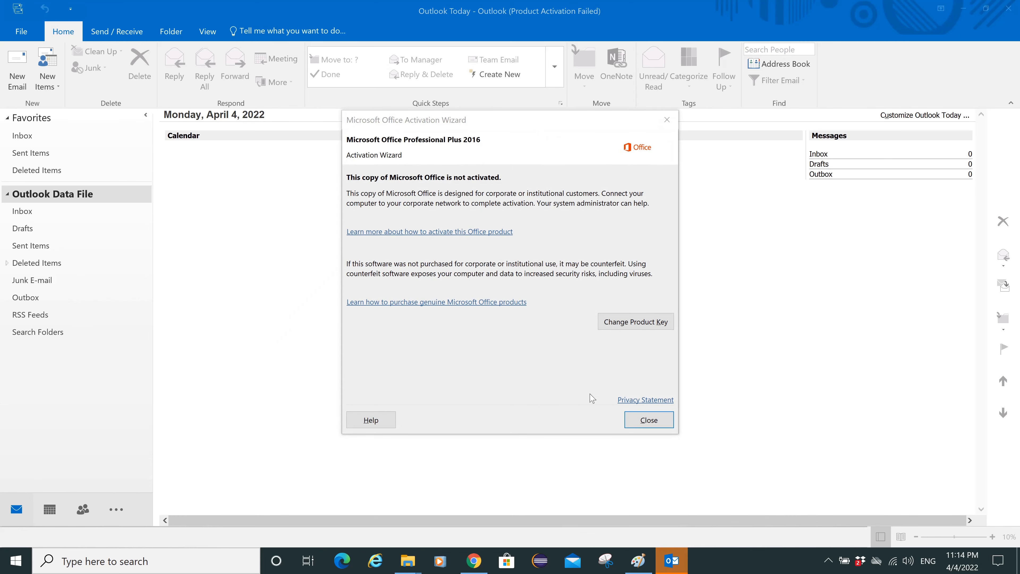
click(649, 420)
- Open the Inbox of the Outlook Data File and preview the calendar and people peeks
click(23, 216)
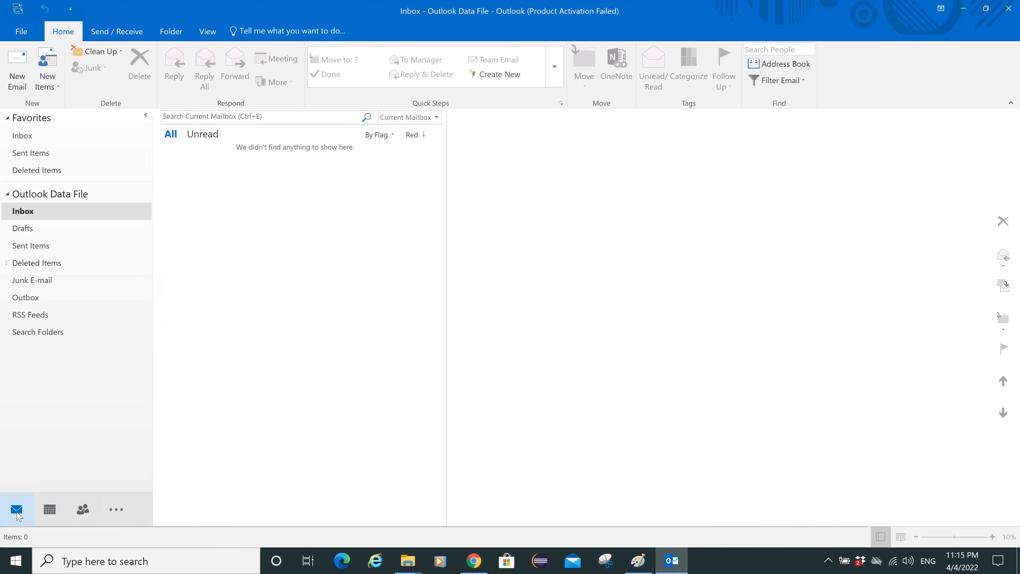
mouse_move(47, 514)
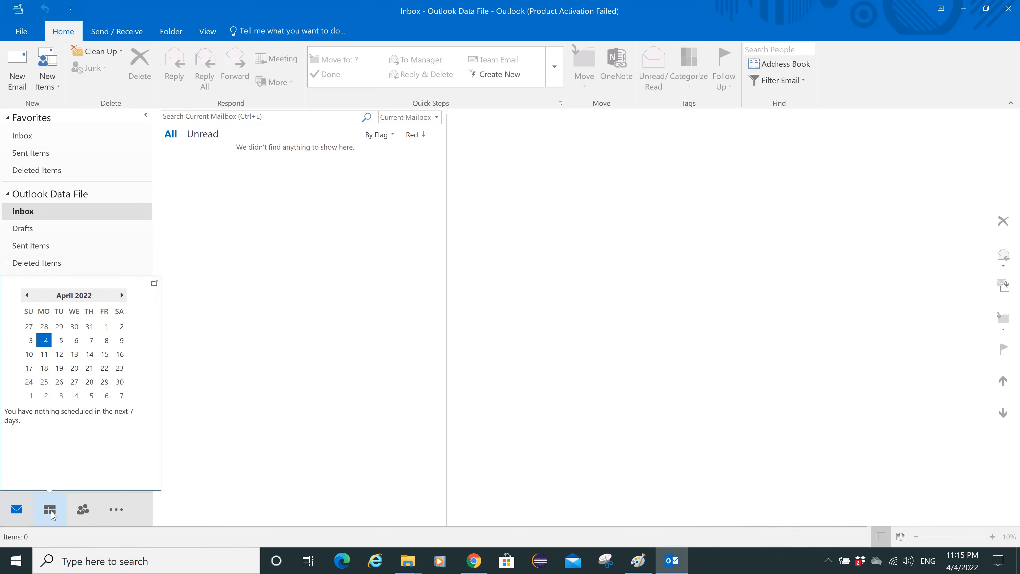
mouse_move(83, 516)
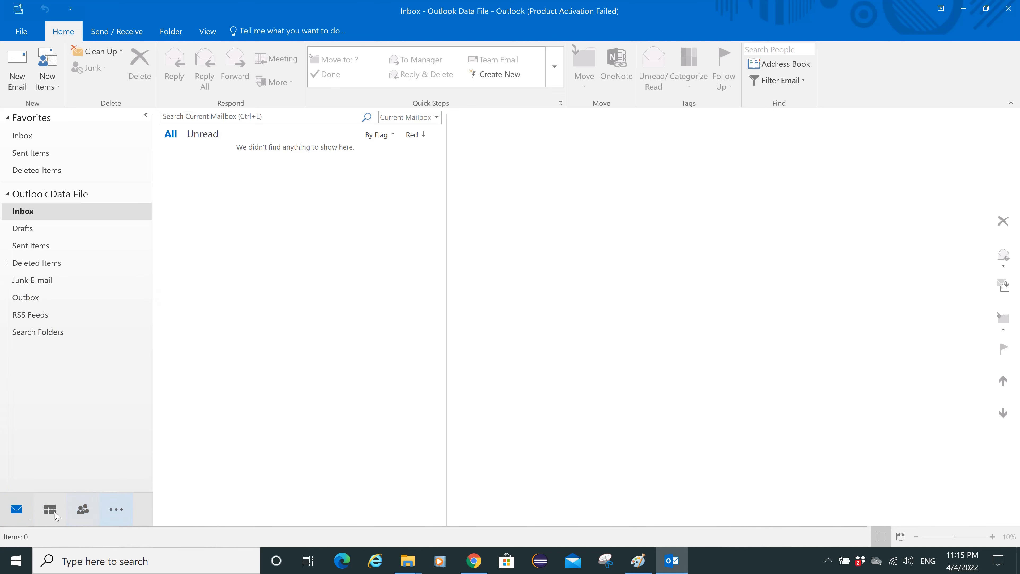
- Inspect the Navigation Options for the navigation bar and close them without changes
click(116, 510)
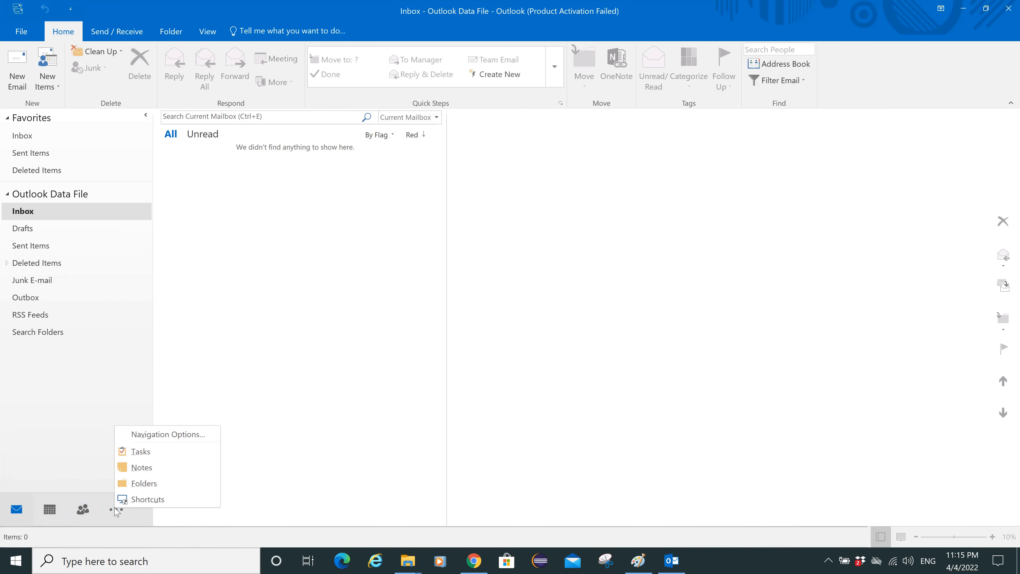
click(169, 435)
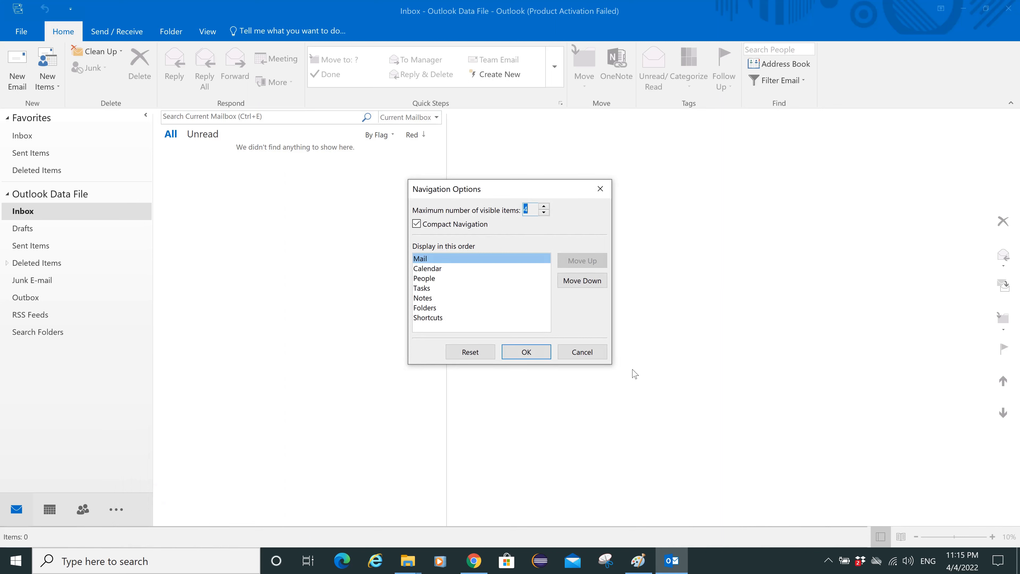
click(583, 353)
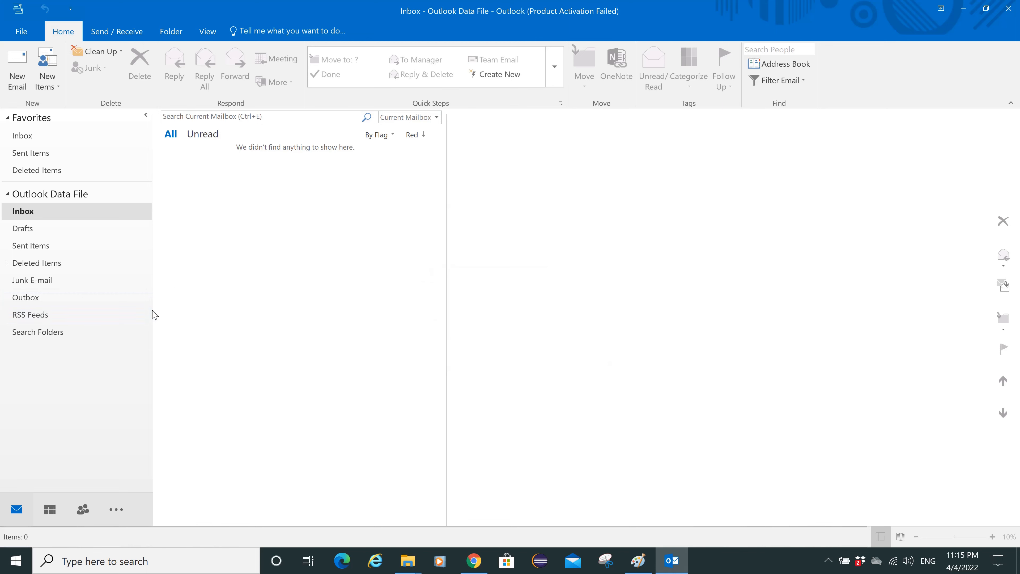
- Widen the folder pane and set the maximum number of visible navigation items to 5
drag(155, 310, 268, 298)
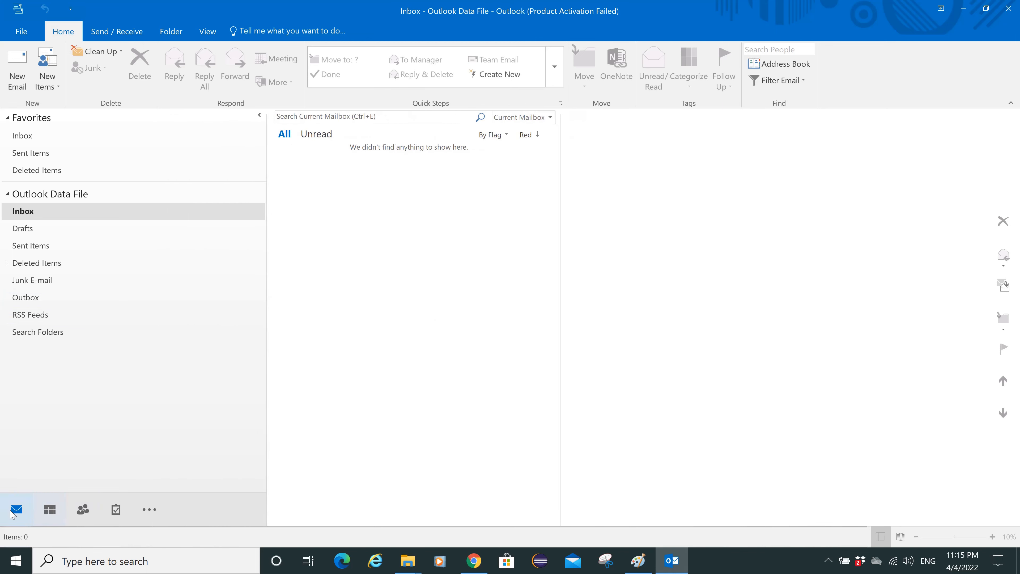
click(149, 510)
click(192, 450)
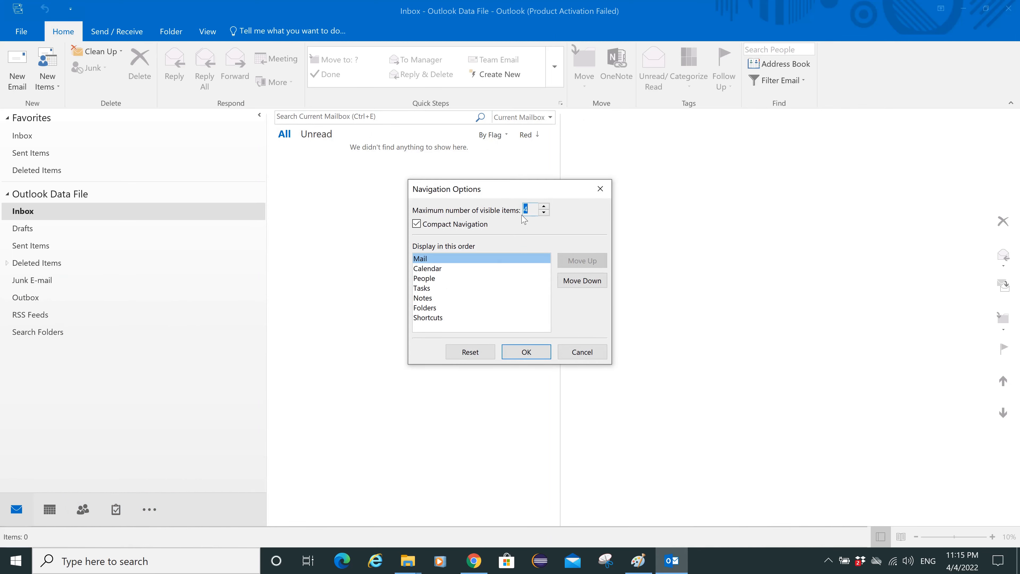
click(543, 206)
click(526, 352)
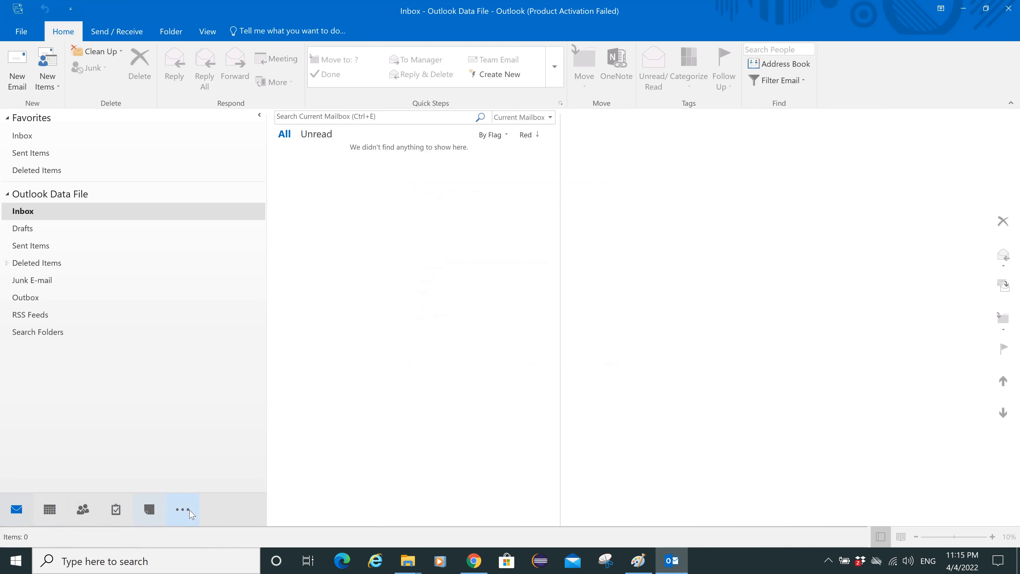
- Set the maximum number of visible navigation items to 3 and narrow the folder pane
click(184, 509)
click(239, 467)
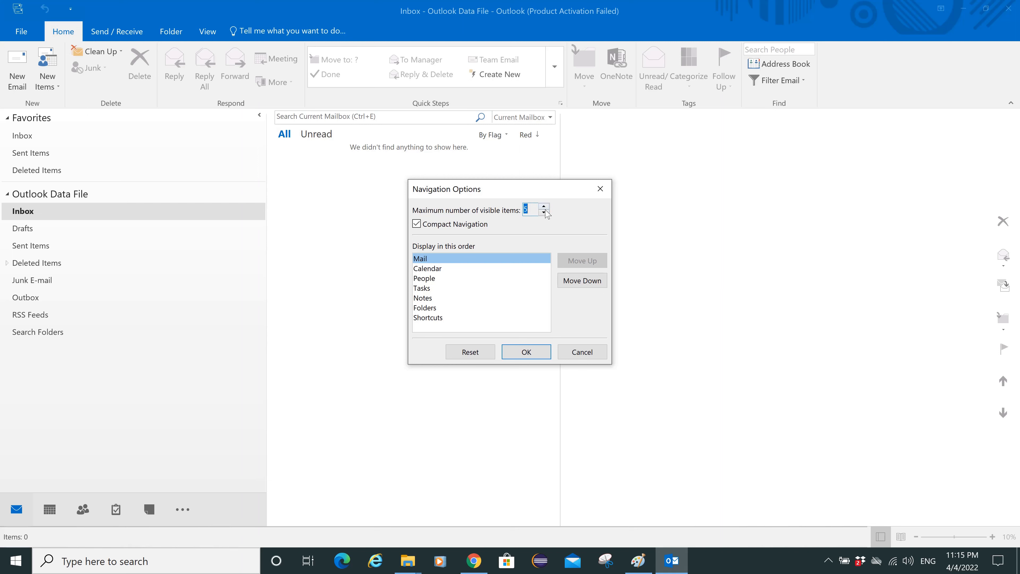
click(513, 355)
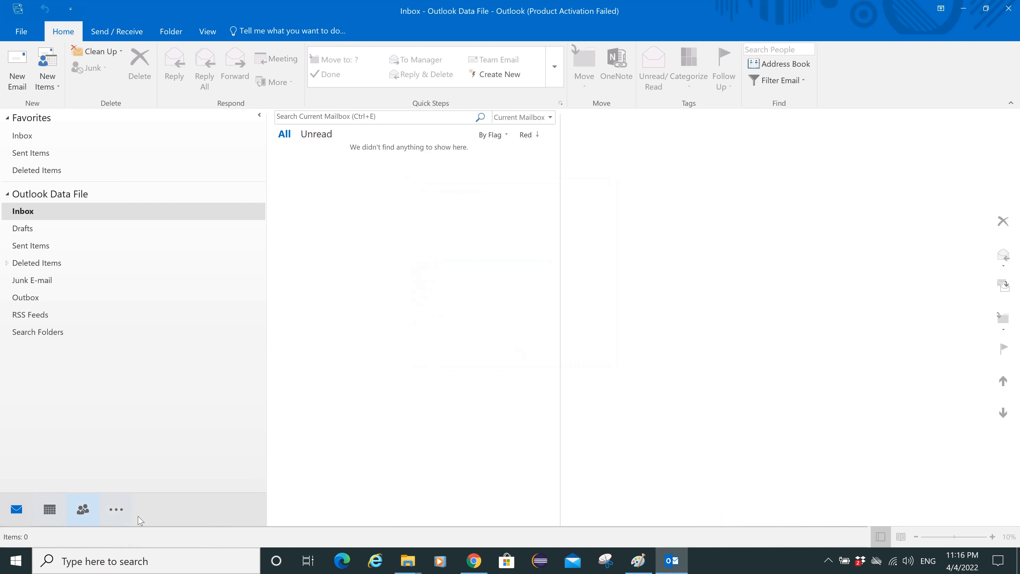
drag(280, 306, 189, 284)
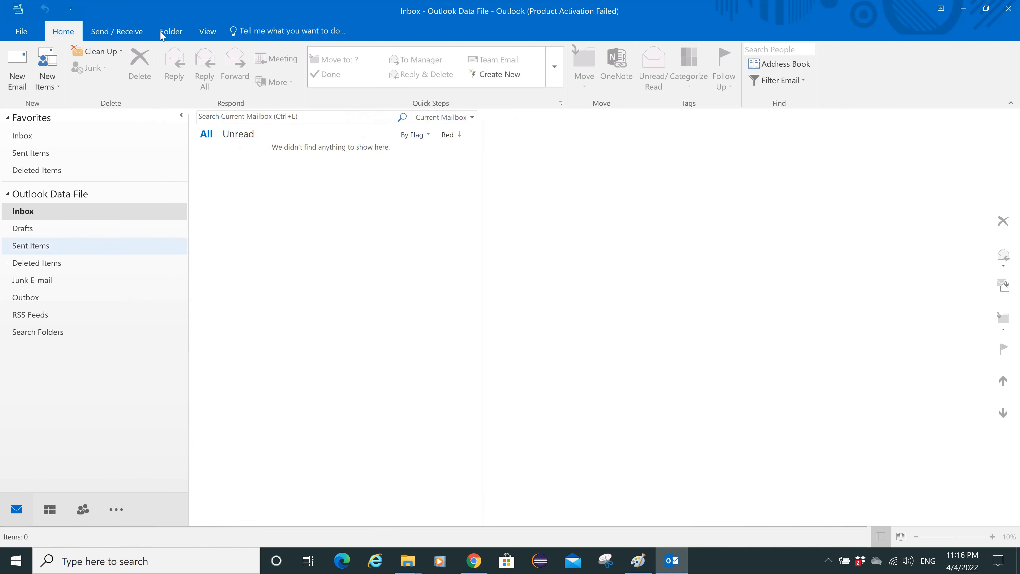
- Minimize the folder pane, expand it from the Inbox entry and pin it open again
click(181, 115)
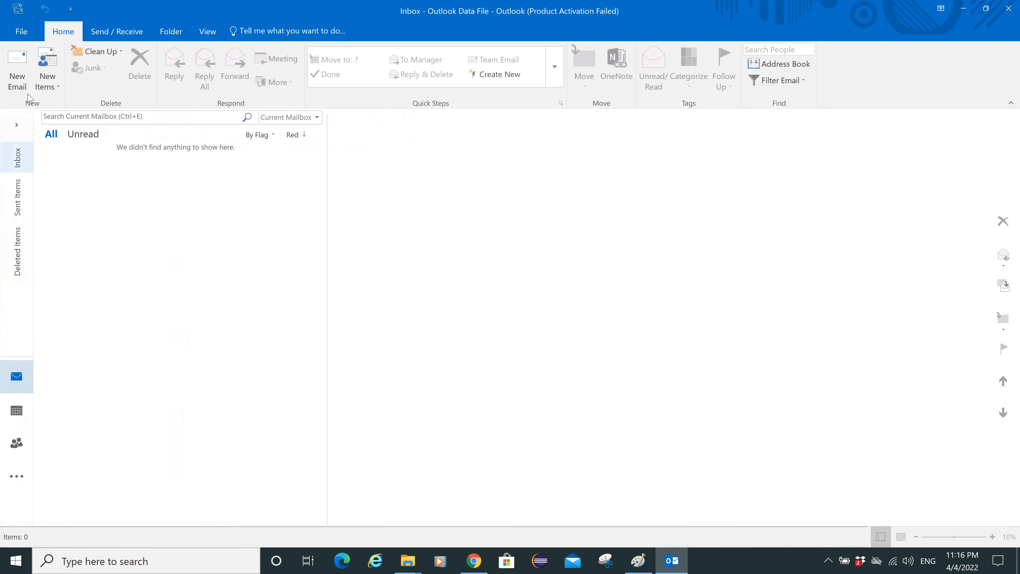
click(18, 141)
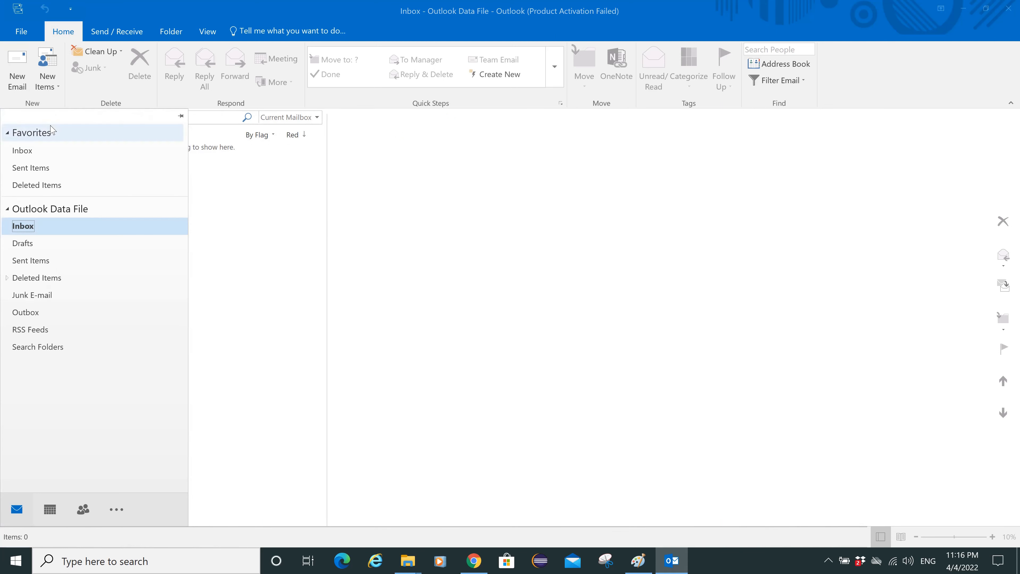
click(181, 117)
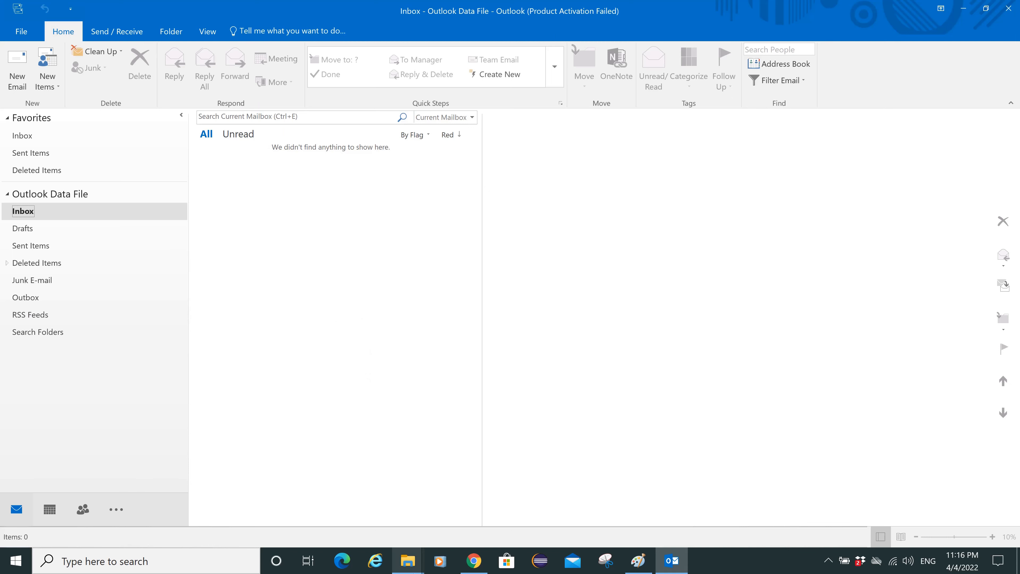
- Switch to Chrome, reopen the outlook.live.com page from the "outlook logo" search results and examine its webmail preview
click(480, 570)
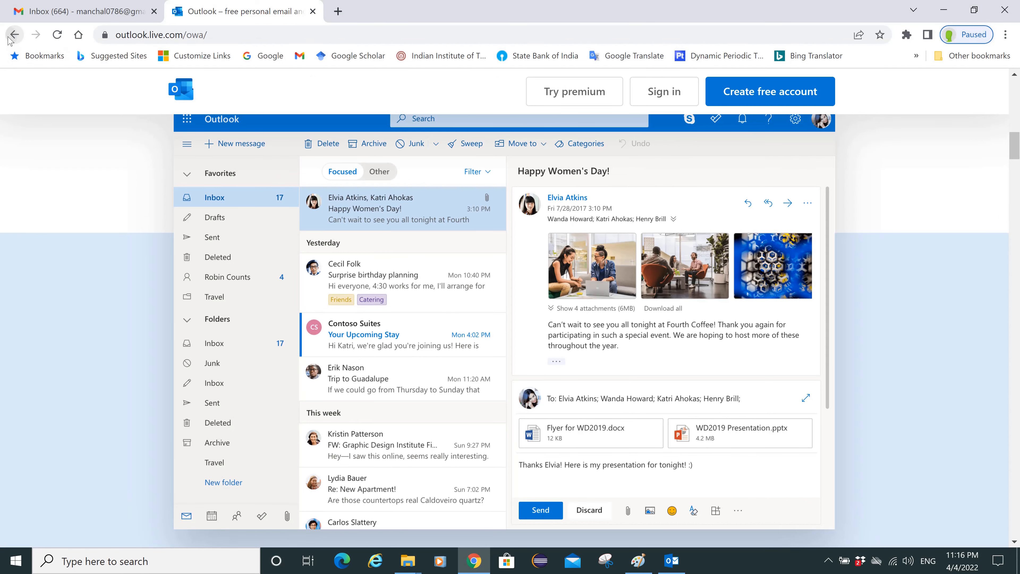
click(14, 35)
scroll(200, 245, up, 5)
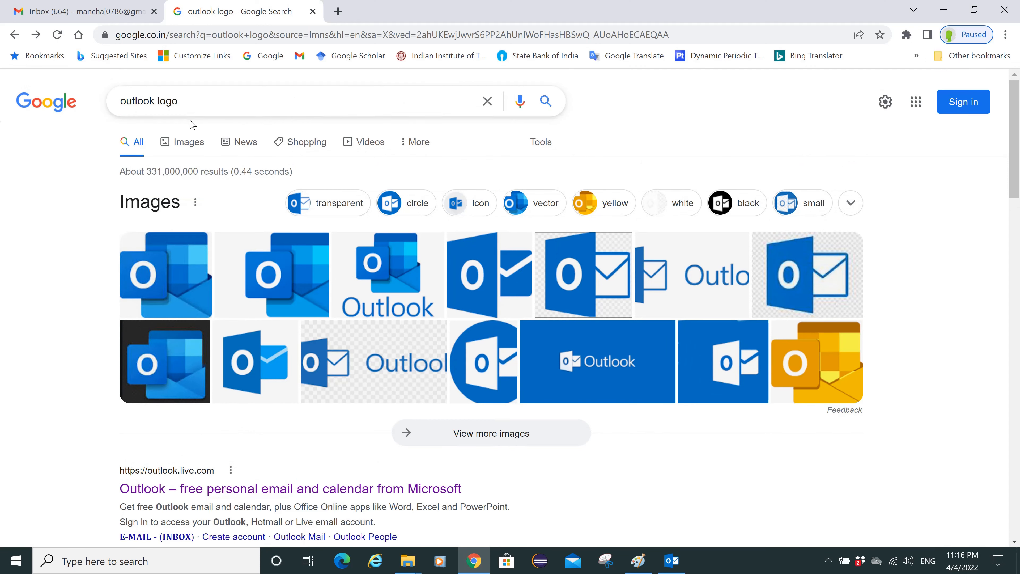
scroll(271, 188, down, 6)
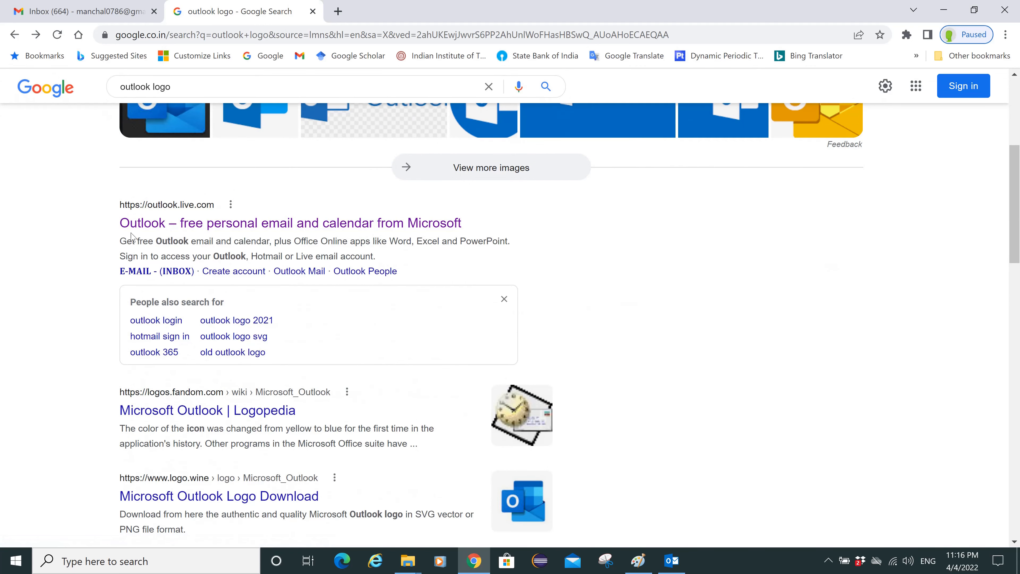
click(275, 226)
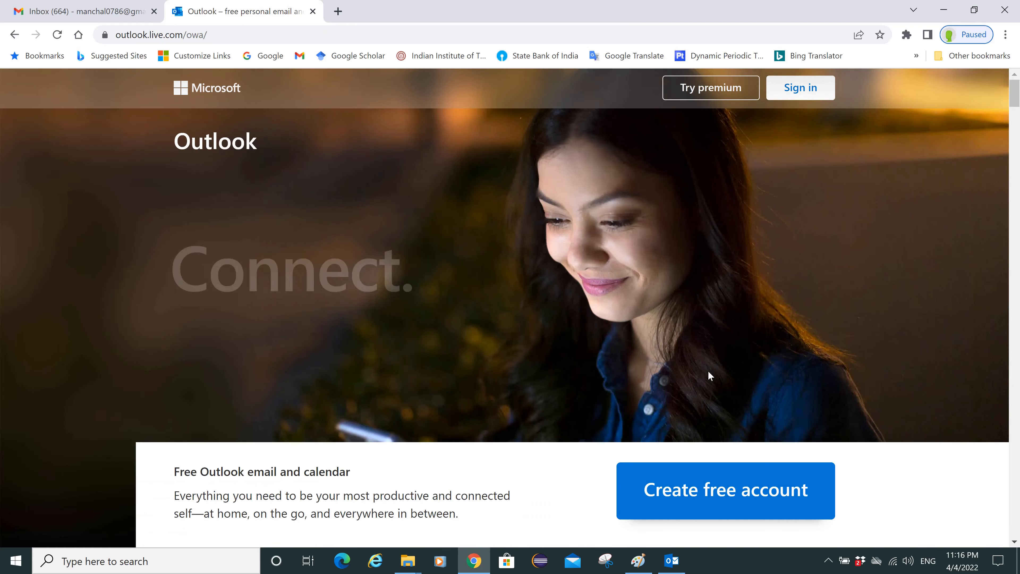
scroll(707, 370, down, 10)
scroll(709, 363, down, 5)
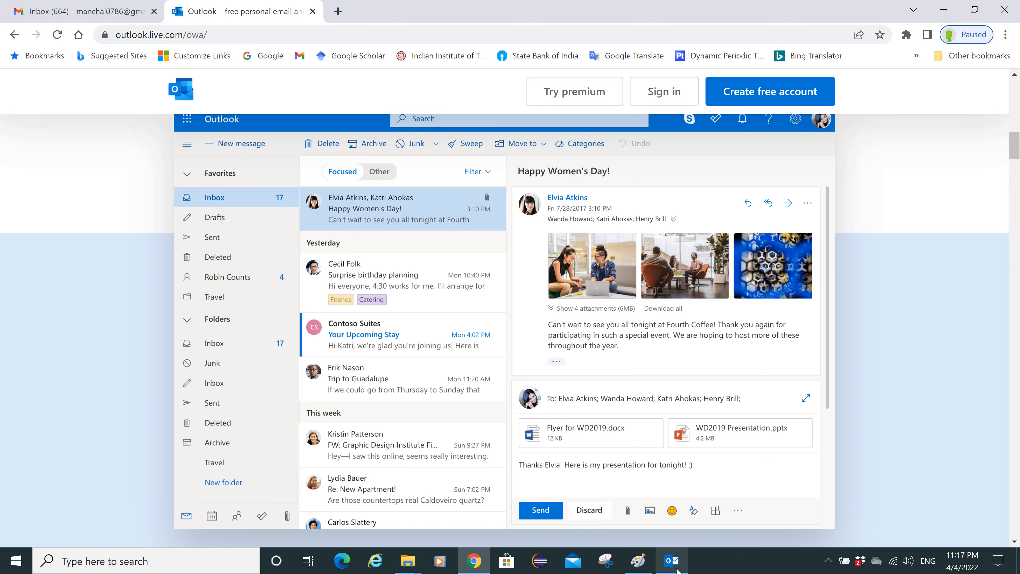
- Switch back to Outlook, open the calendar and display it in the Week, Work Week and Day views
click(671, 561)
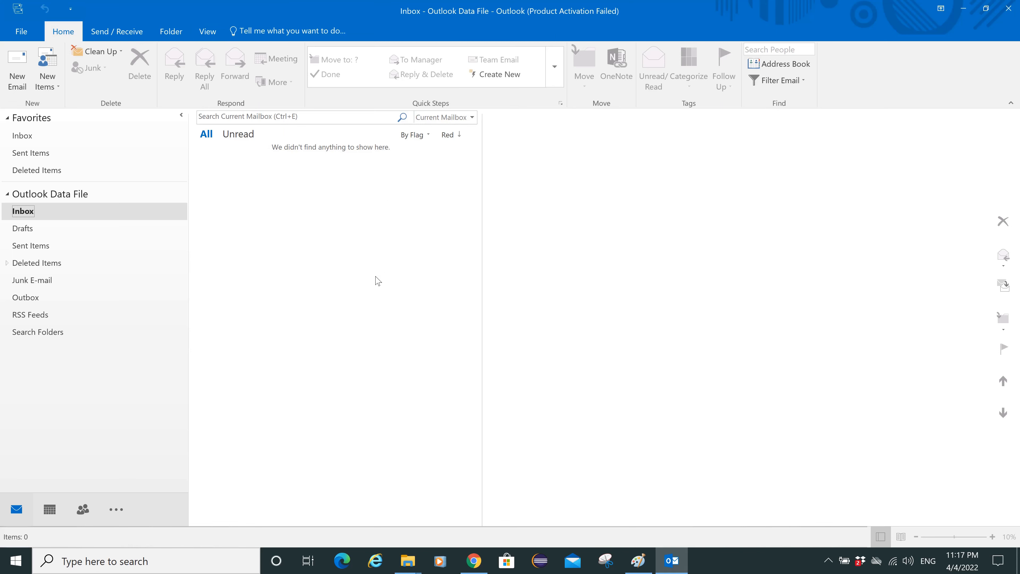
click(50, 509)
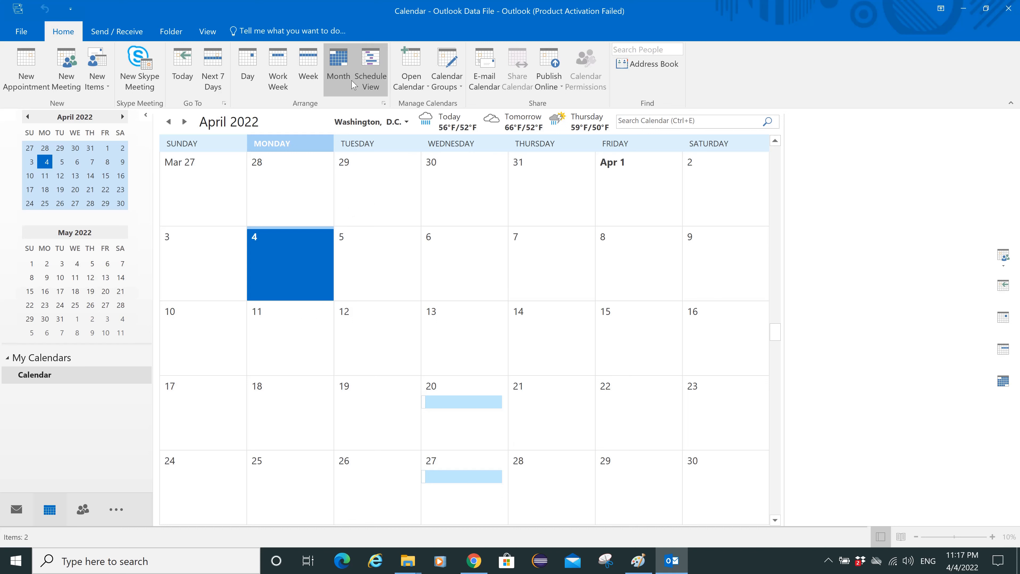
click(309, 68)
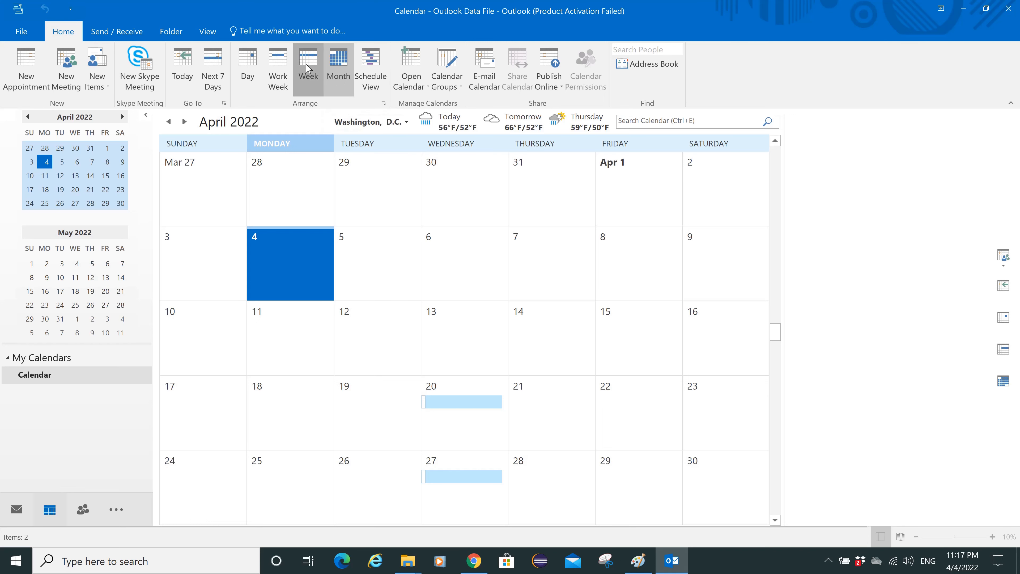
click(287, 72)
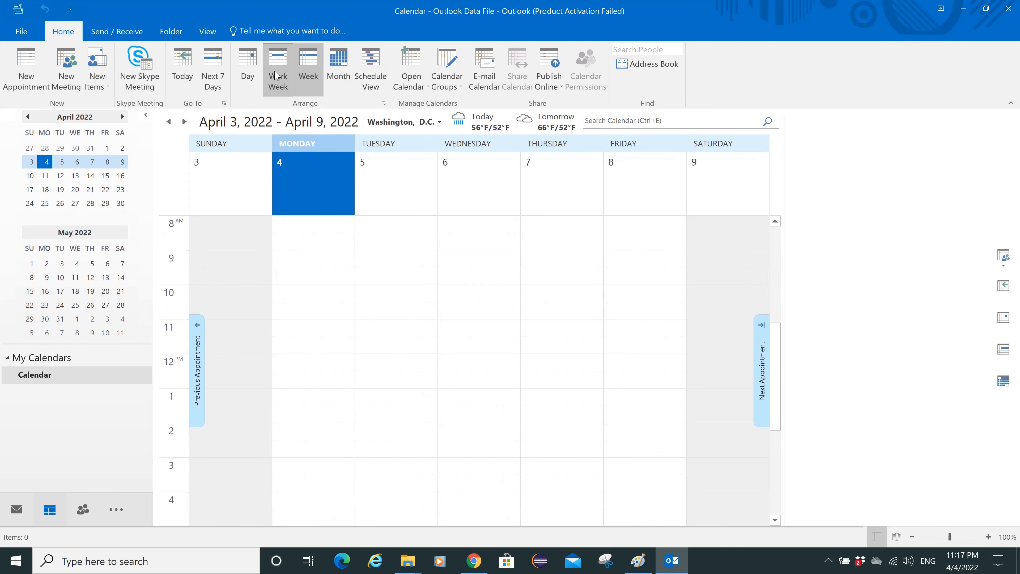
click(248, 70)
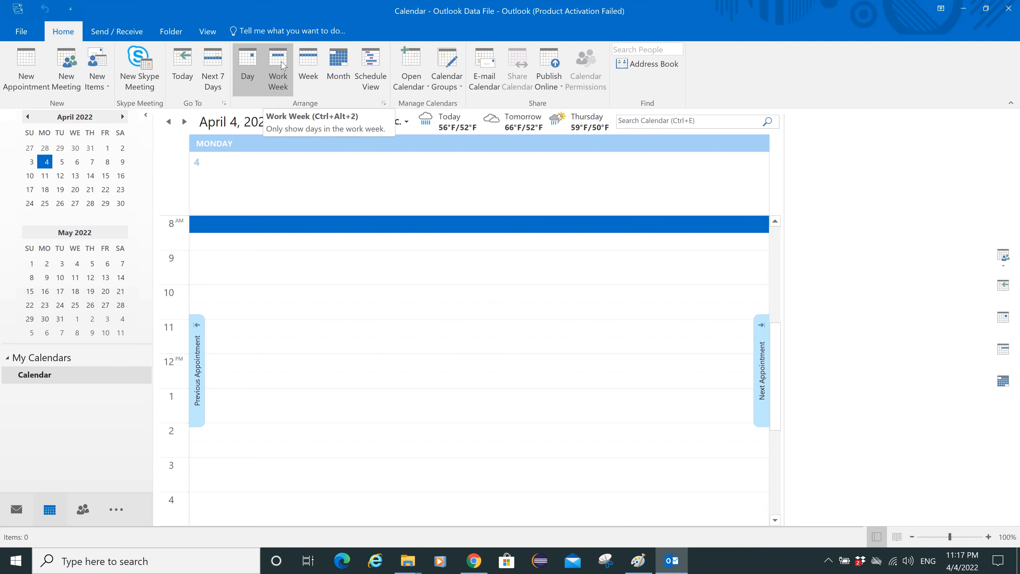
- Display the calendar in Week view and create a new calendar named "workout" inside the Calendar folder
click(309, 60)
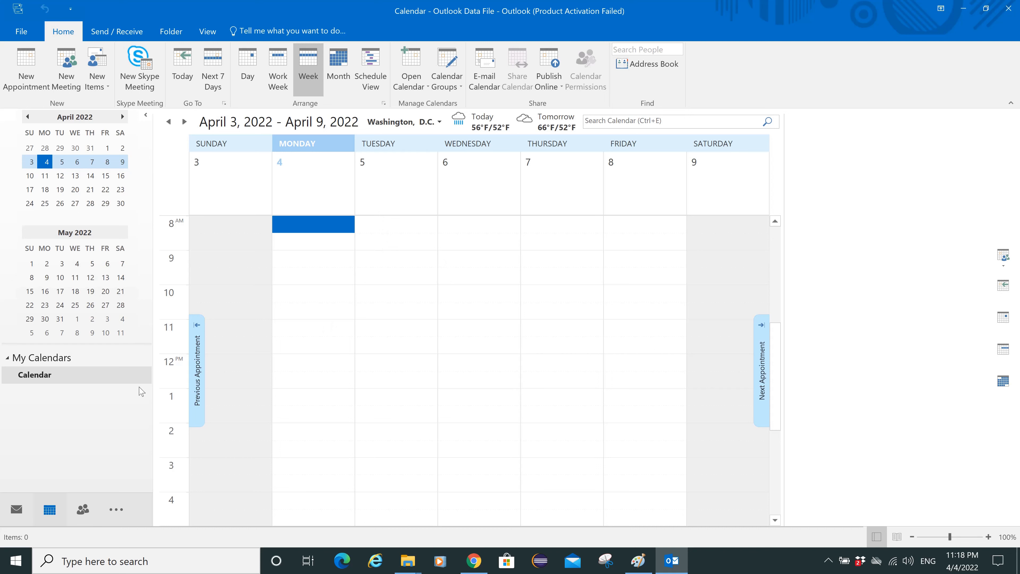
right_click(74, 378)
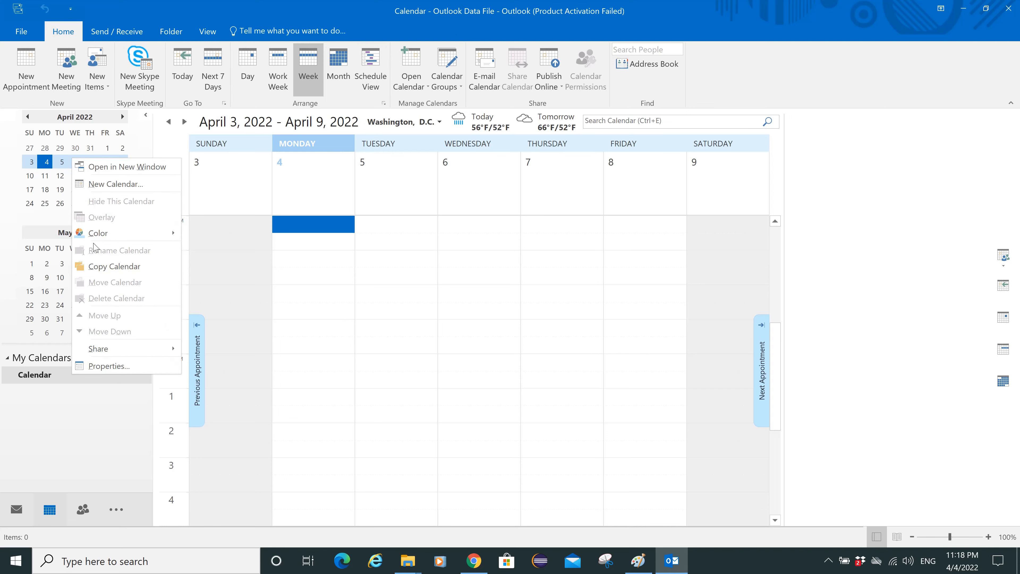
click(108, 185)
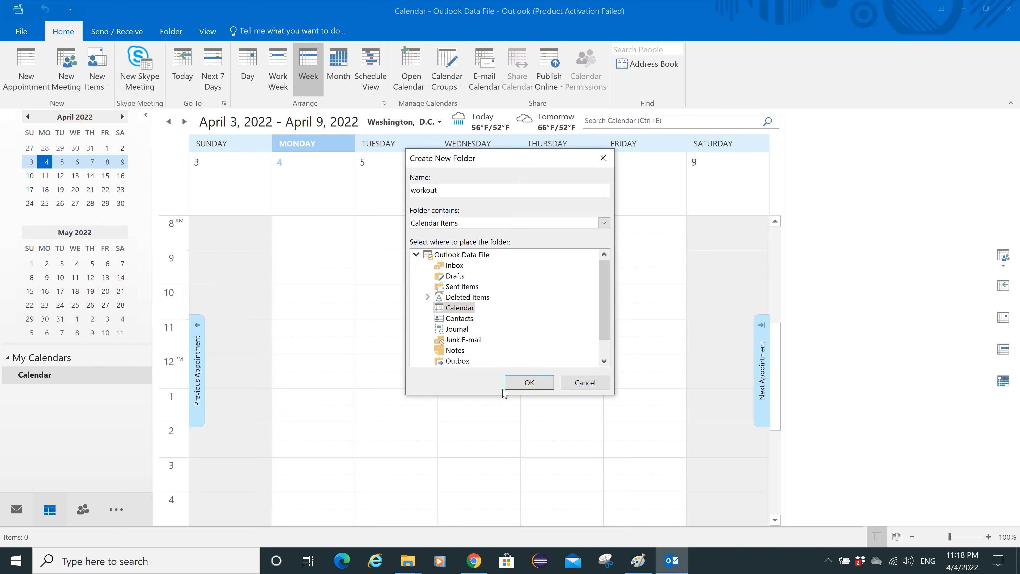
click(529, 382)
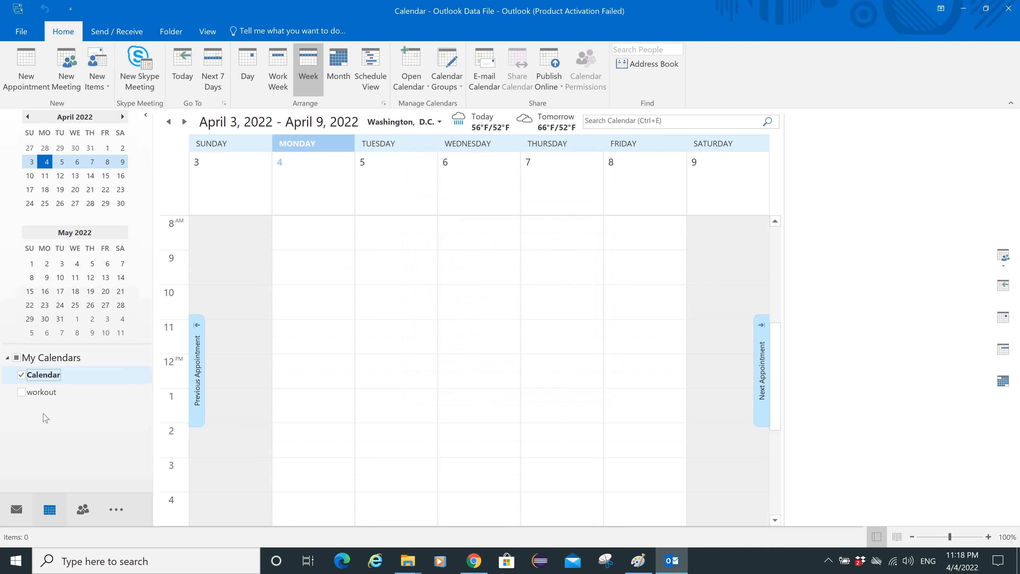
- Create another calendar named "homework" inside the "workout" folder
right_click(45, 393)
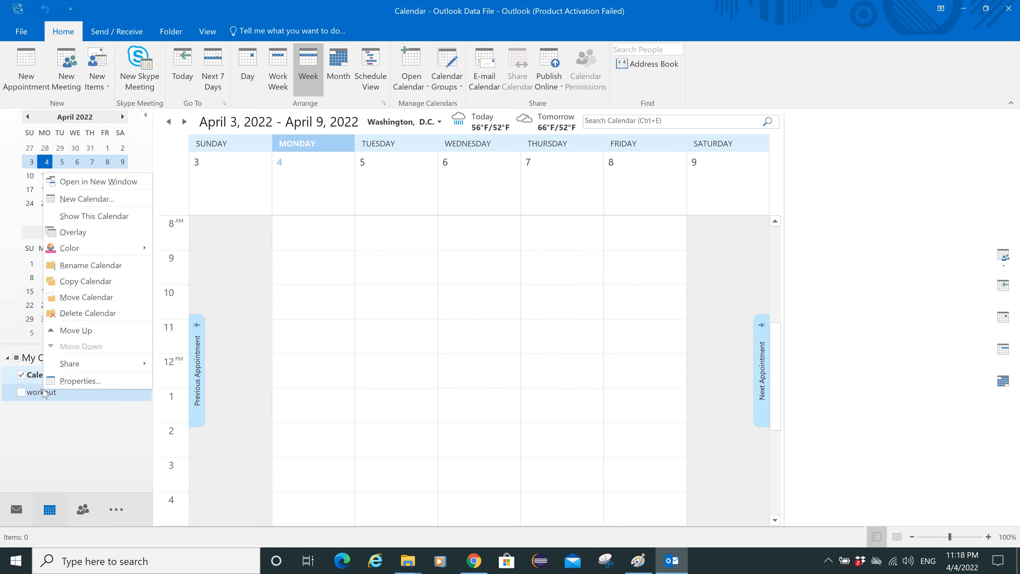
click(91, 203)
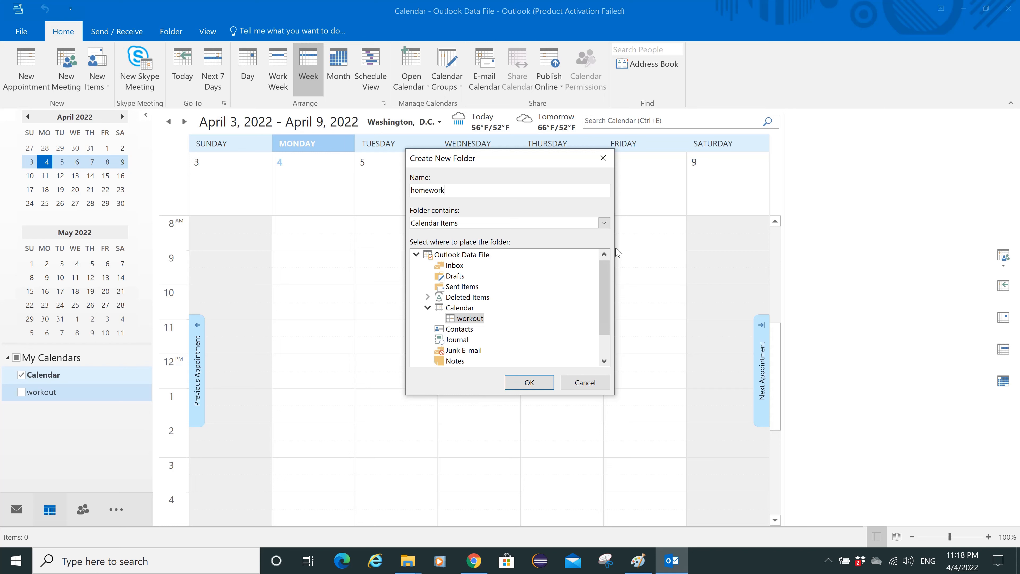
click(512, 382)
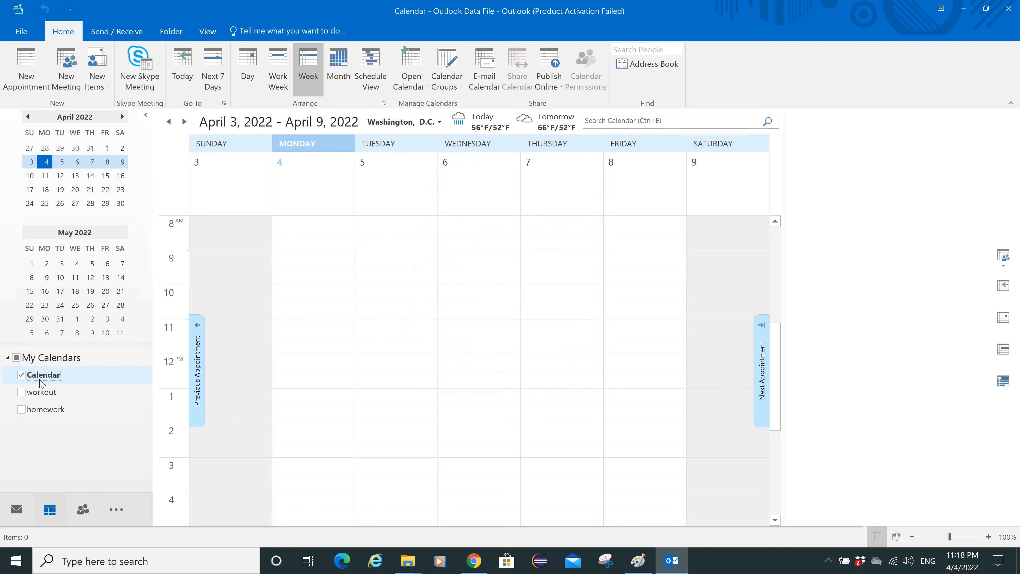
- Show the workout and homework calendars beside the main calendar, and hide all but the workout calendar
click(21, 392)
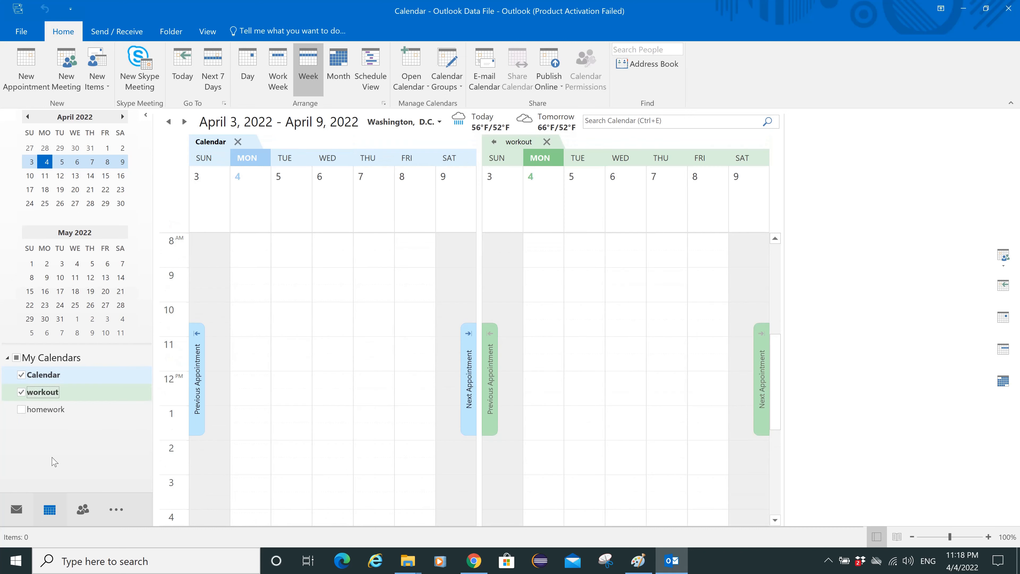
click(21, 409)
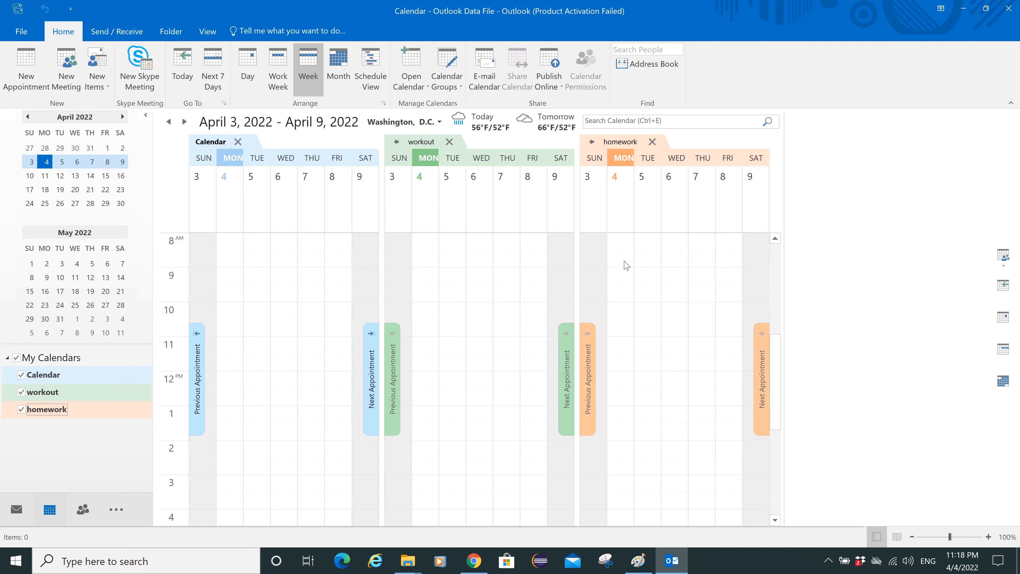
click(22, 409)
click(21, 375)
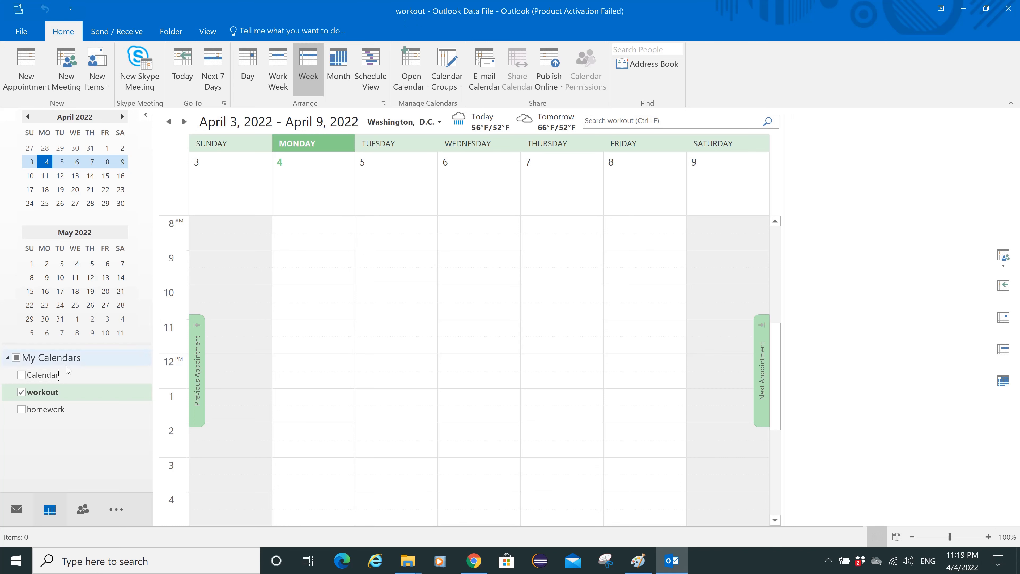
- Switch the display from the workout calendar to the main calendar, and from that to the homework calendar alone
click(21, 392)
click(21, 375)
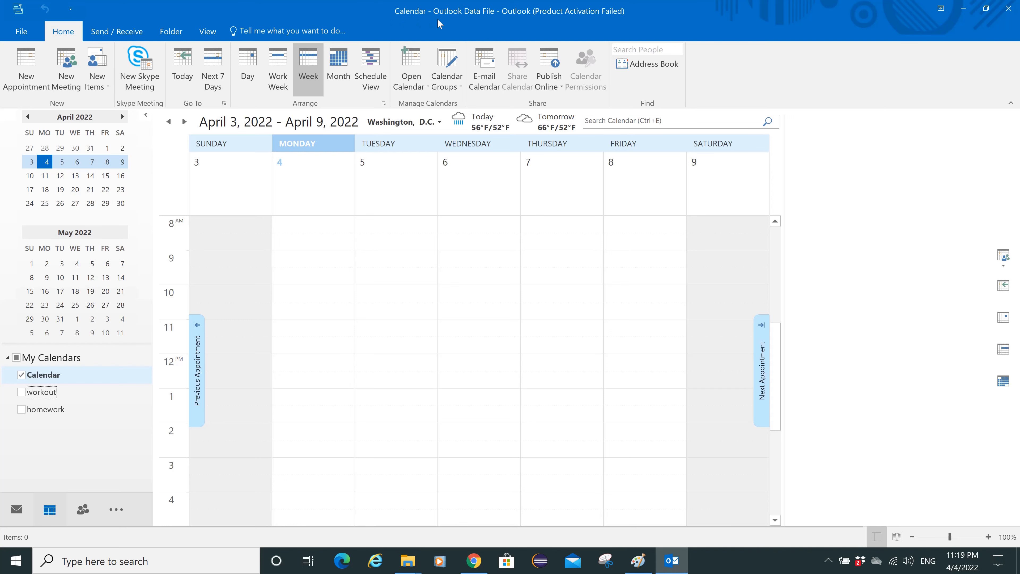
click(21, 409)
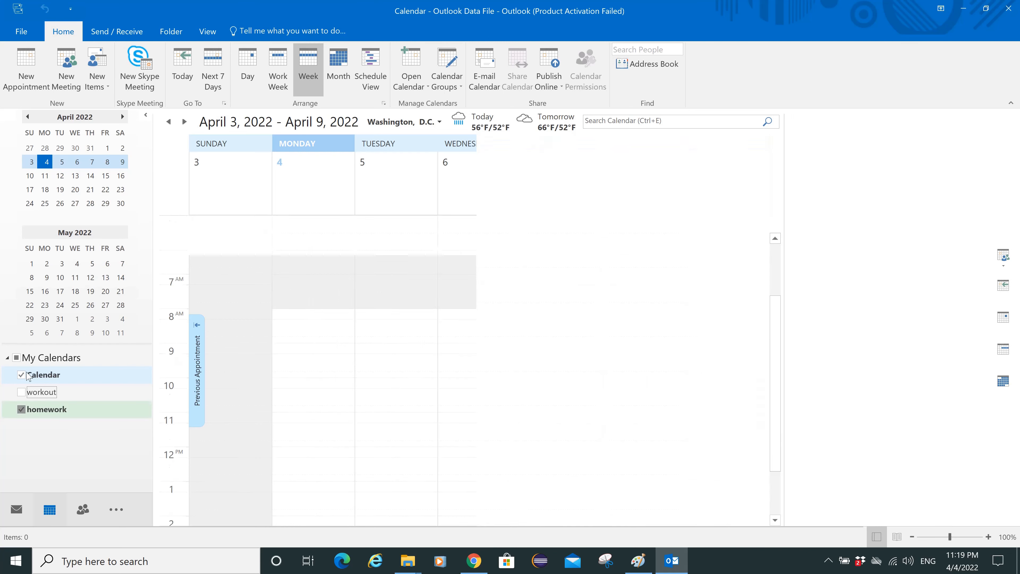
click(21, 374)
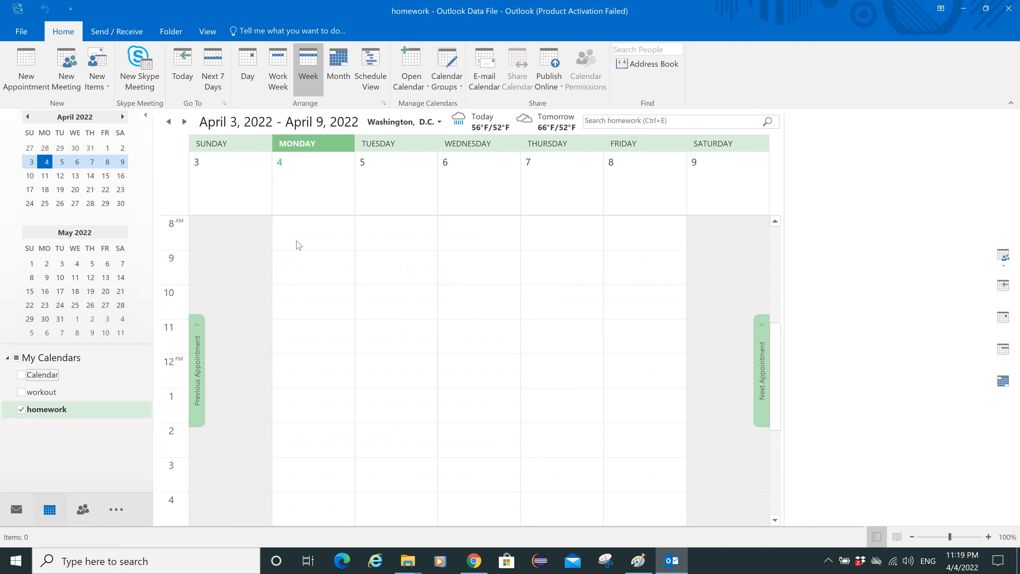
- Delete the homework and workout calendars, moving them to the Deleted Items folder
right_click(51, 414)
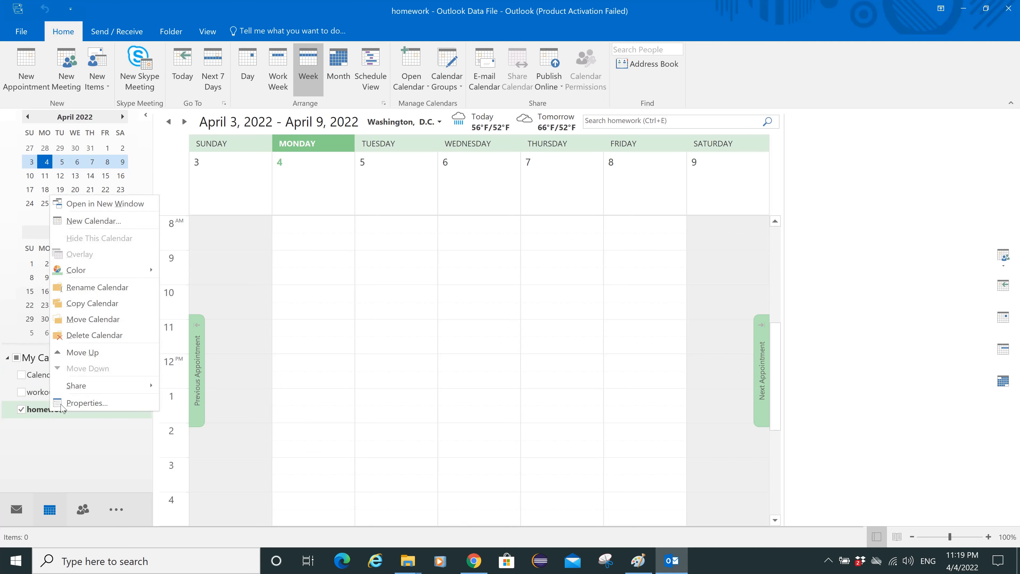
click(83, 336)
click(484, 319)
right_click(45, 391)
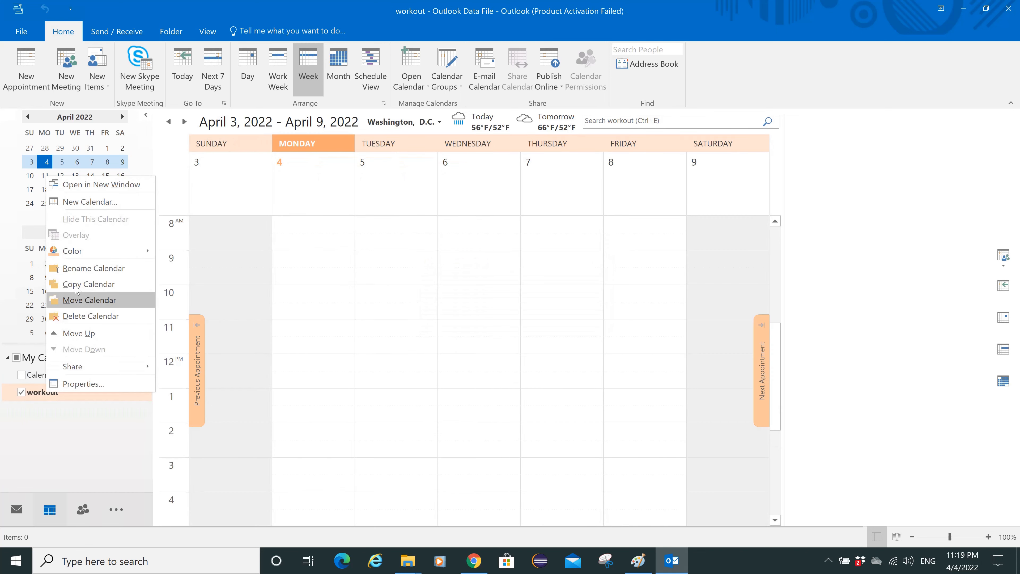
click(83, 317)
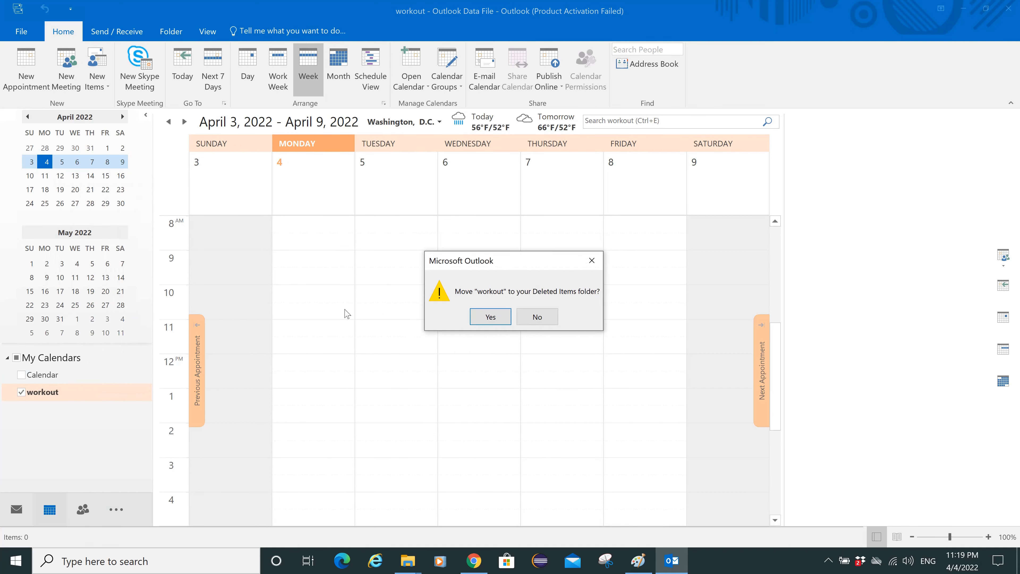
click(489, 317)
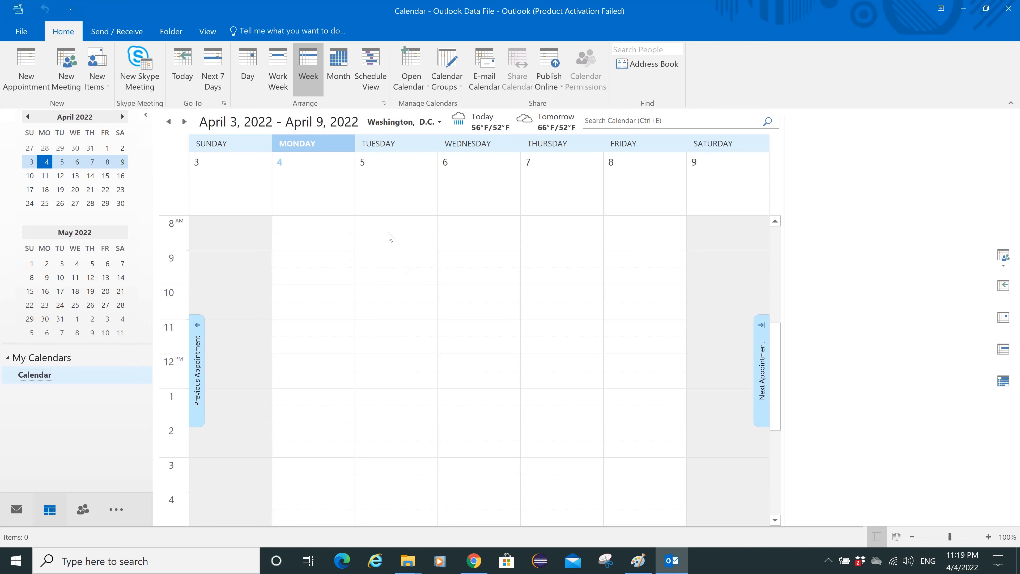
- Start an appointment on Tuesday, April 5 at 9:00 AM with the subject "client meeting"
double_click(397, 261)
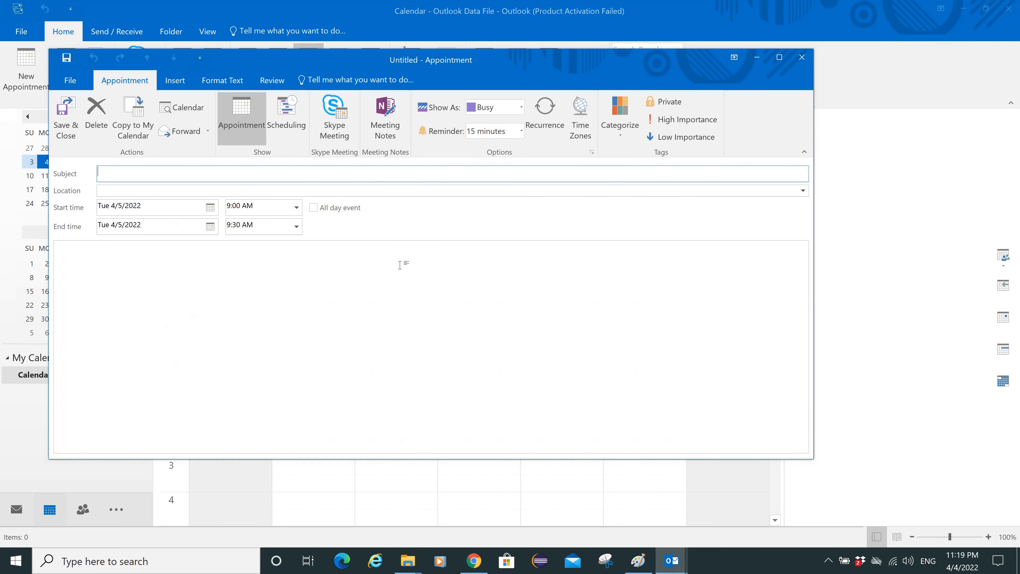
click(802, 57)
text(client meeting)
- Try to add a Skype meeting to the appointment
click(192, 192)
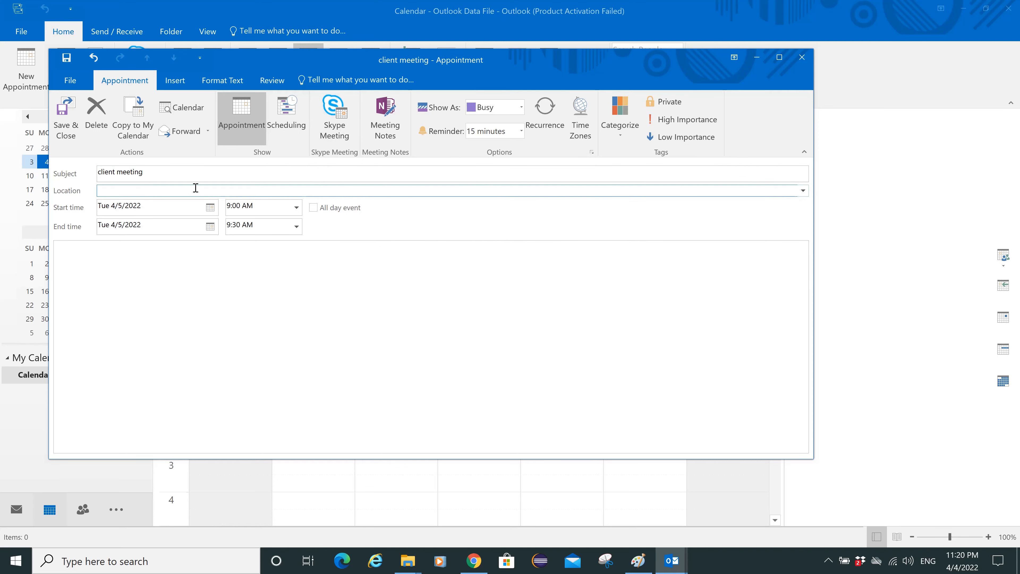
click(342, 135)
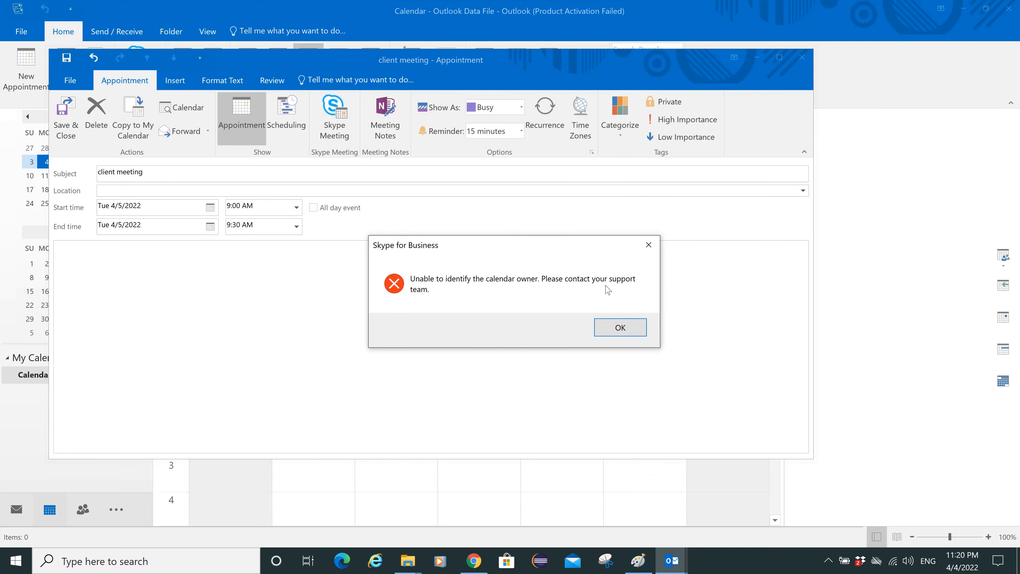
click(617, 327)
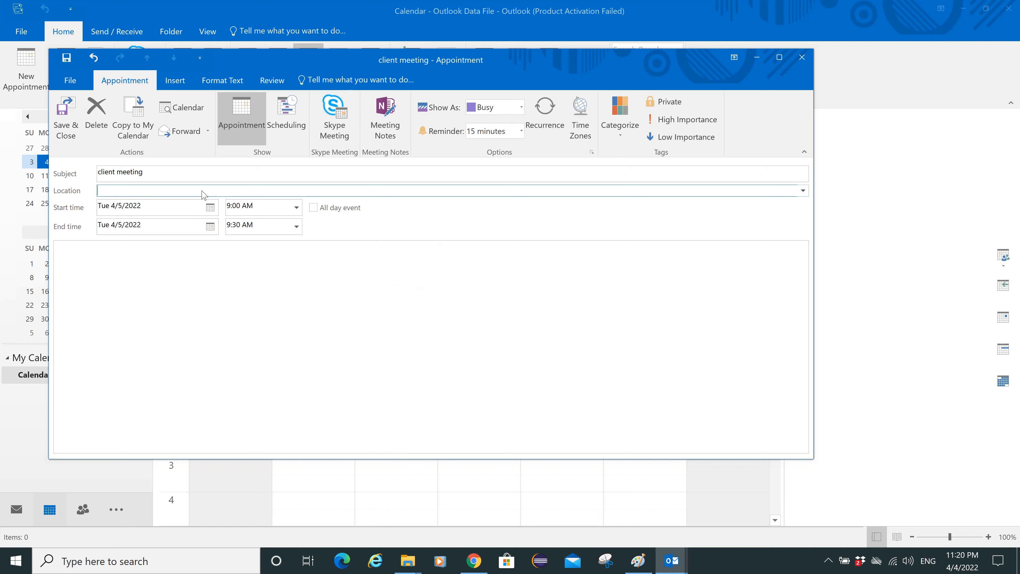
- Enter "skype meeting" as the appointment's location and set its start time to 9:30 AM
text(skype meeting)
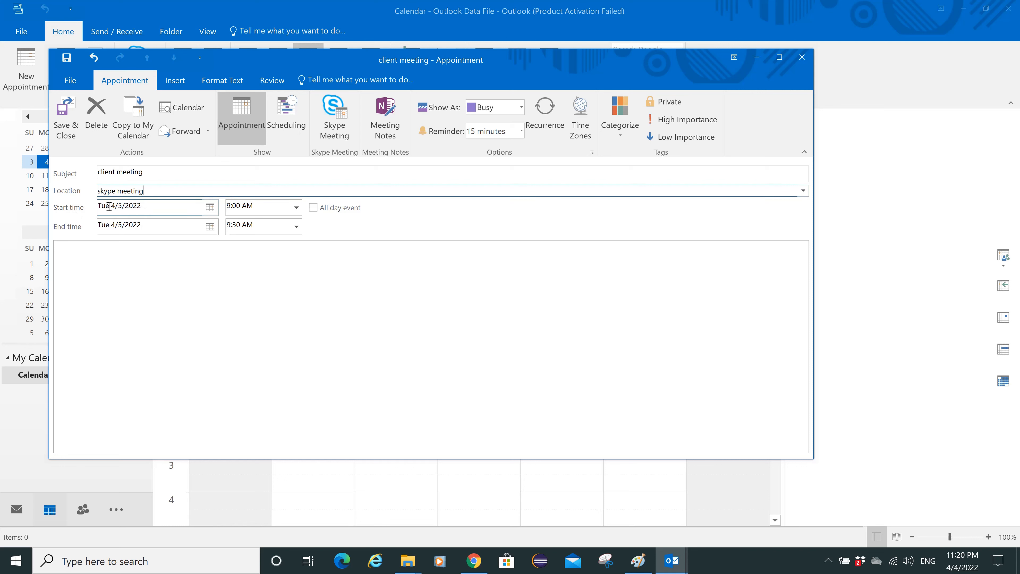
click(297, 208)
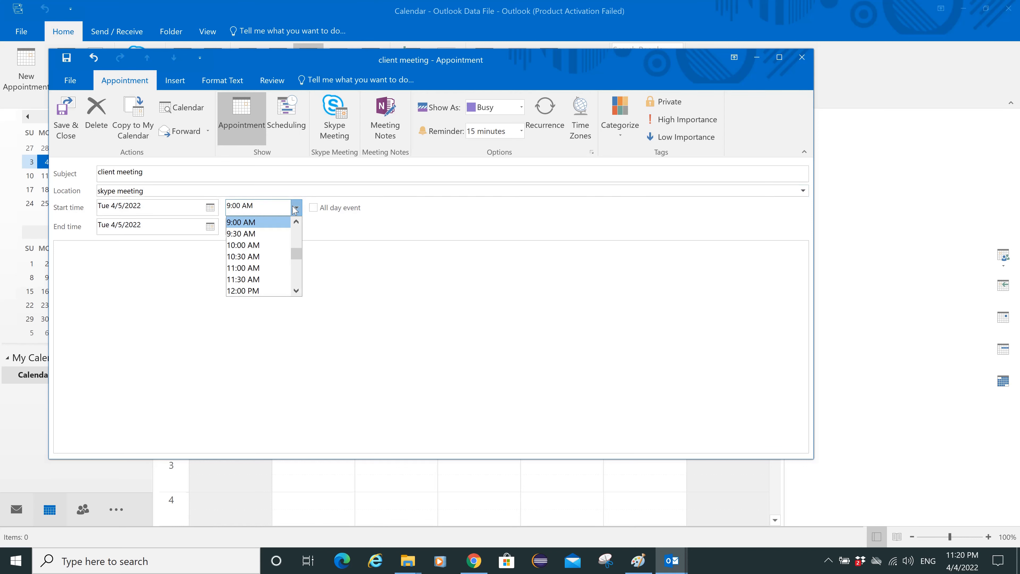
click(248, 234)
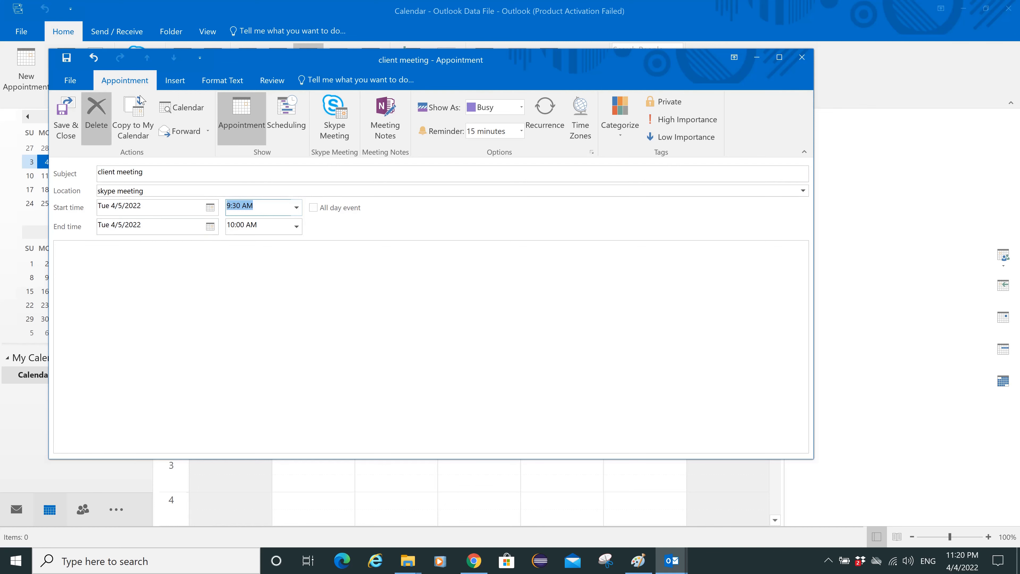
- Write a note in the appointment body starting "Meeting online" and ending "imp stuff", and save and close the appointment
click(119, 266)
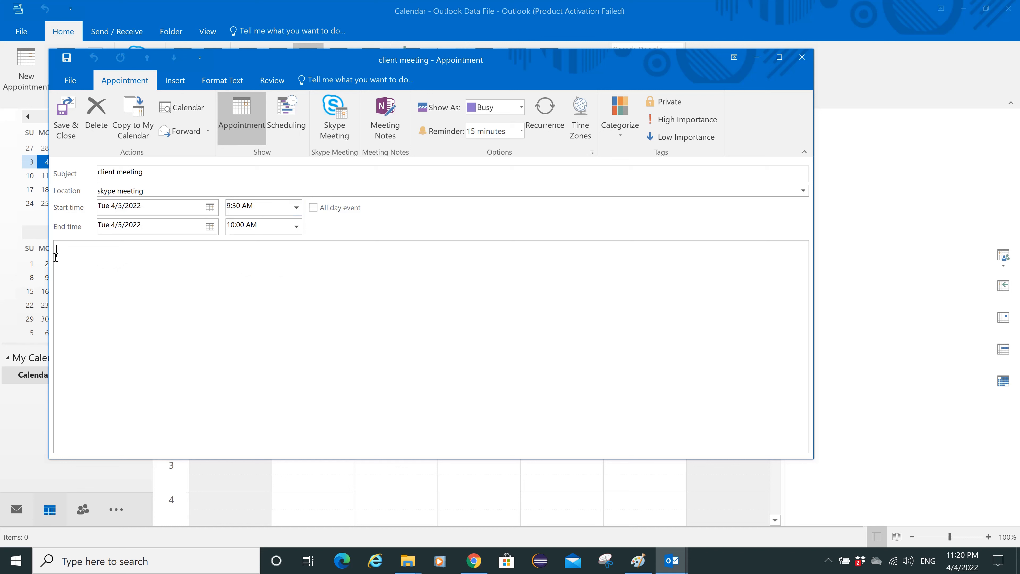
text(me)
text(eting )
text(ol)
text(nline)
text(..................)
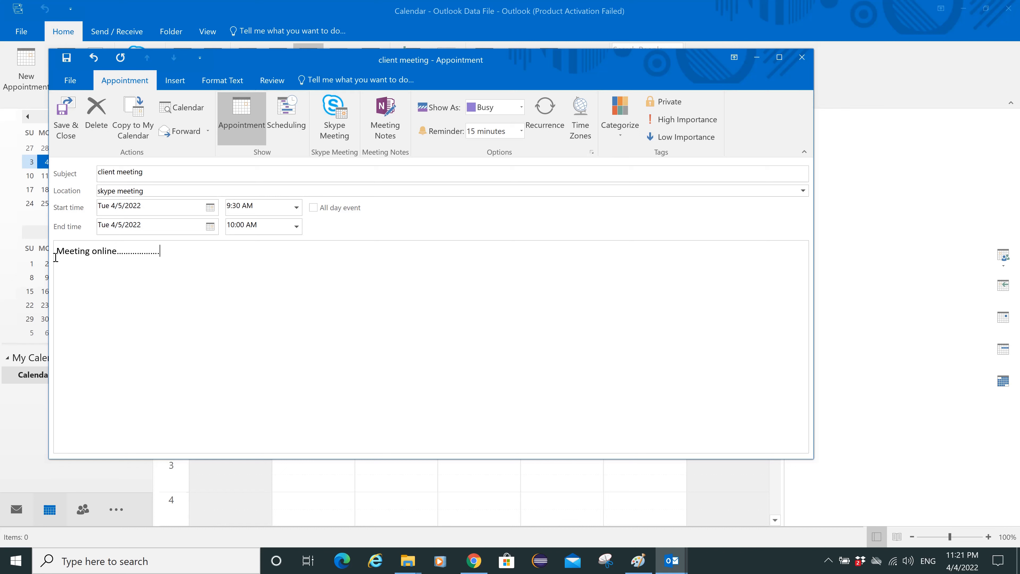
text(imp stuff)
click(67, 59)
click(802, 59)
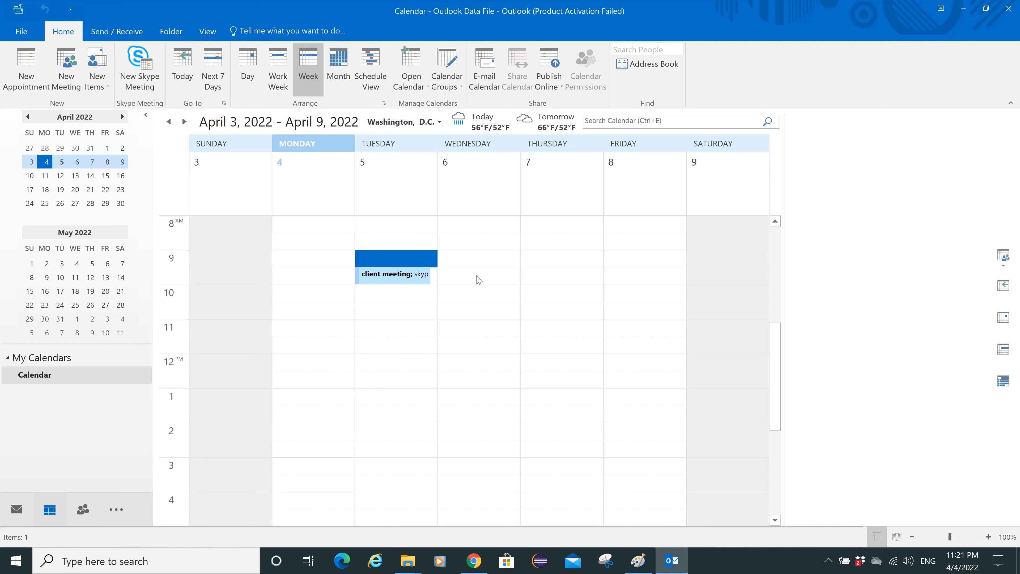
- Start an appointment on Wednesday, April 6 at 10:00 AM with the subject "client meeting" and location "webex"
click(469, 292)
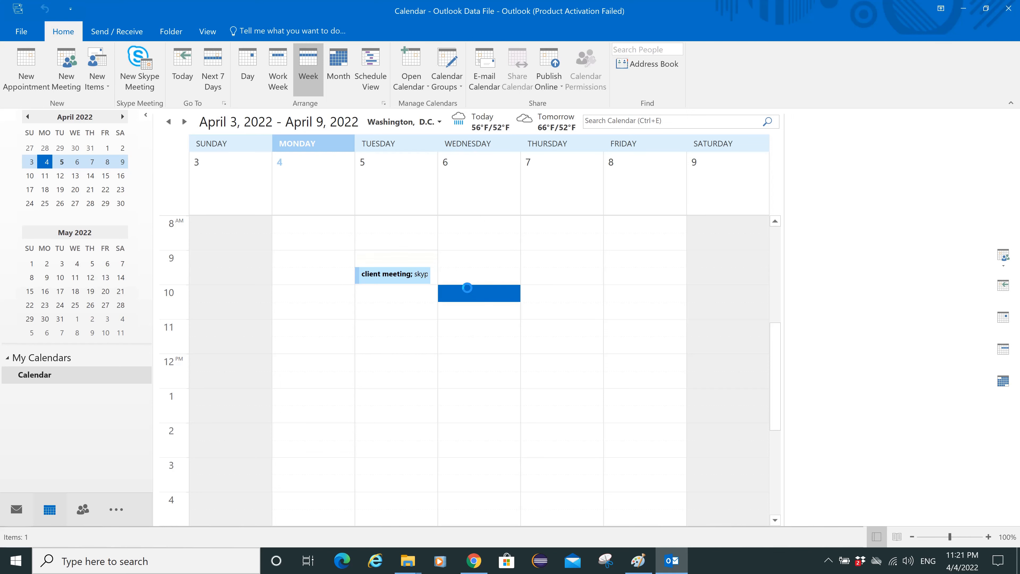
double_click(469, 293)
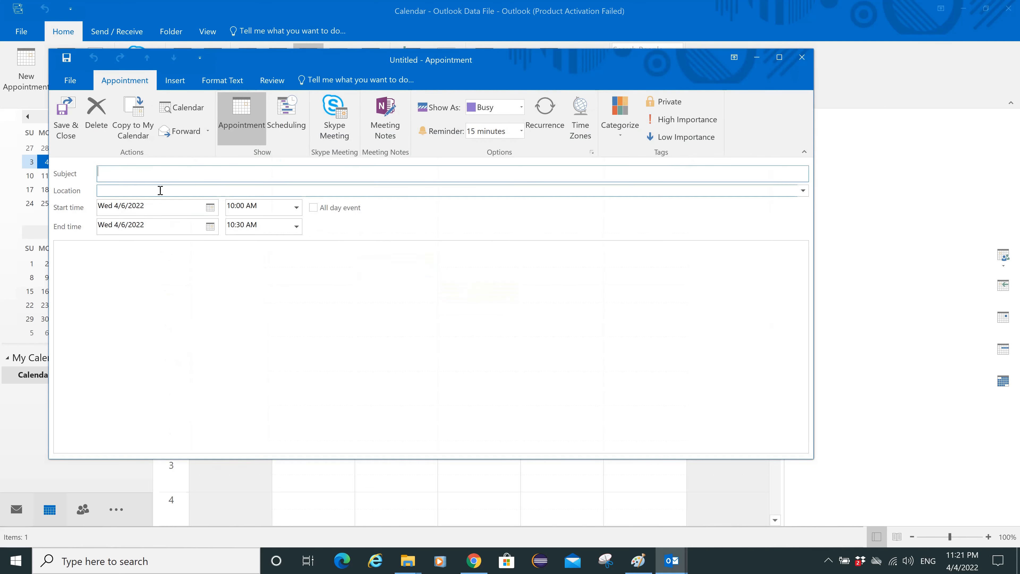
text(client meeting)
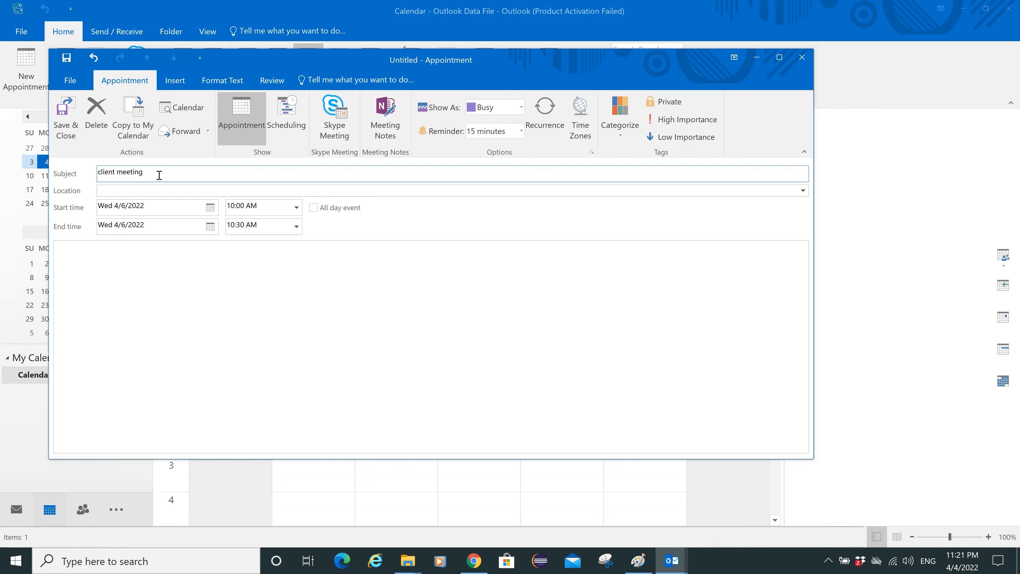
click(156, 190)
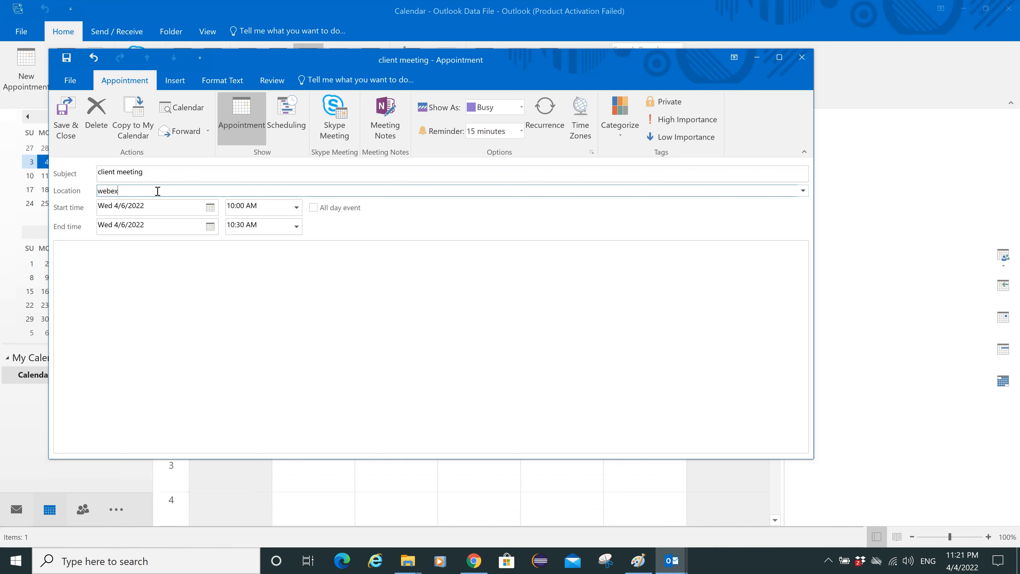
- Enter "important" in the body of the Wednesday appointment and select the word
click(105, 256)
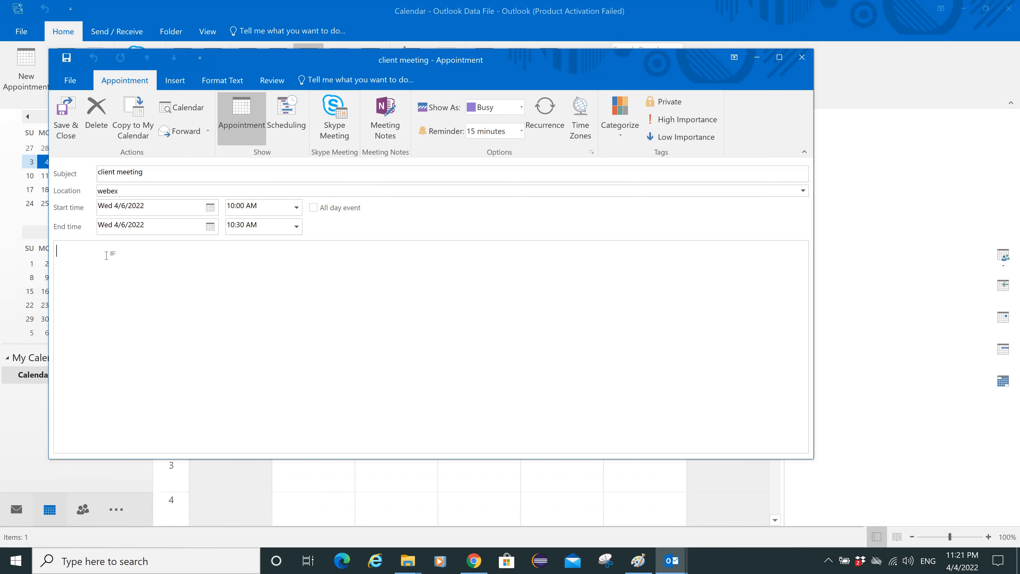
text(ip)
click(58, 252)
click(58, 253)
text(m)
drag(106, 253, 54, 252)
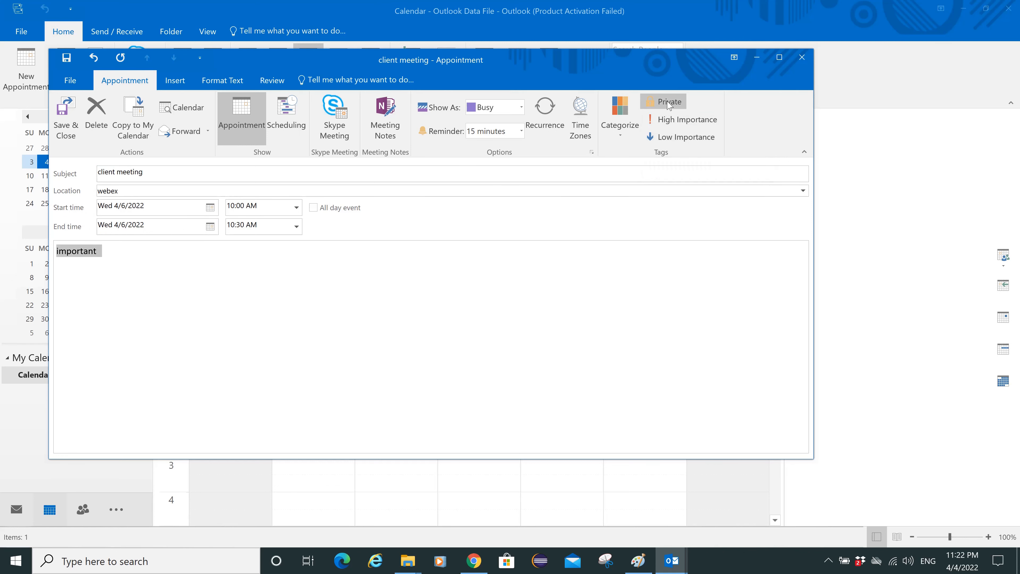
- Mark the client meeting as high importance, try the Out of Office and Free availability statuses, and set it back to Busy
click(679, 119)
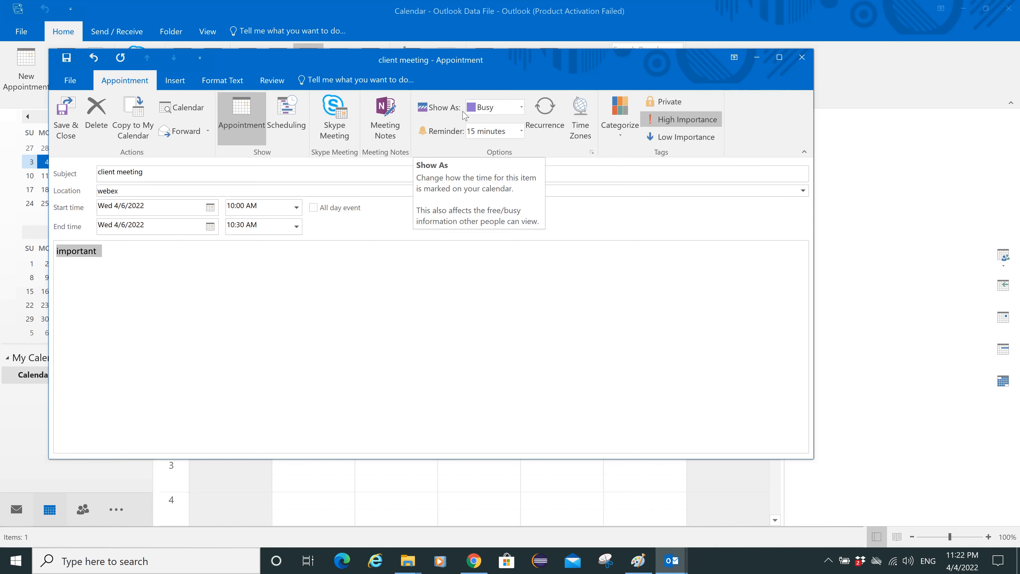
click(522, 109)
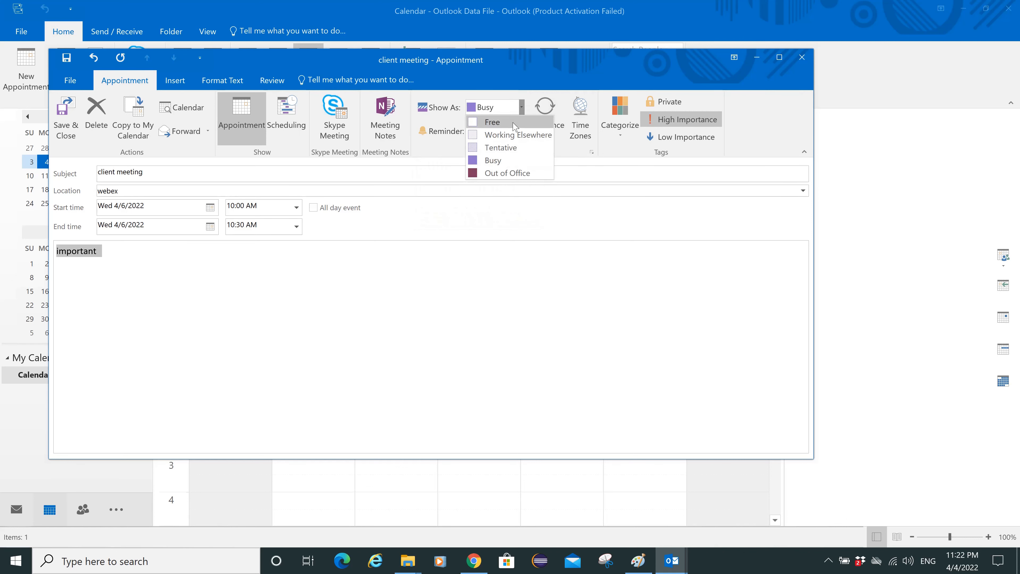
click(509, 143)
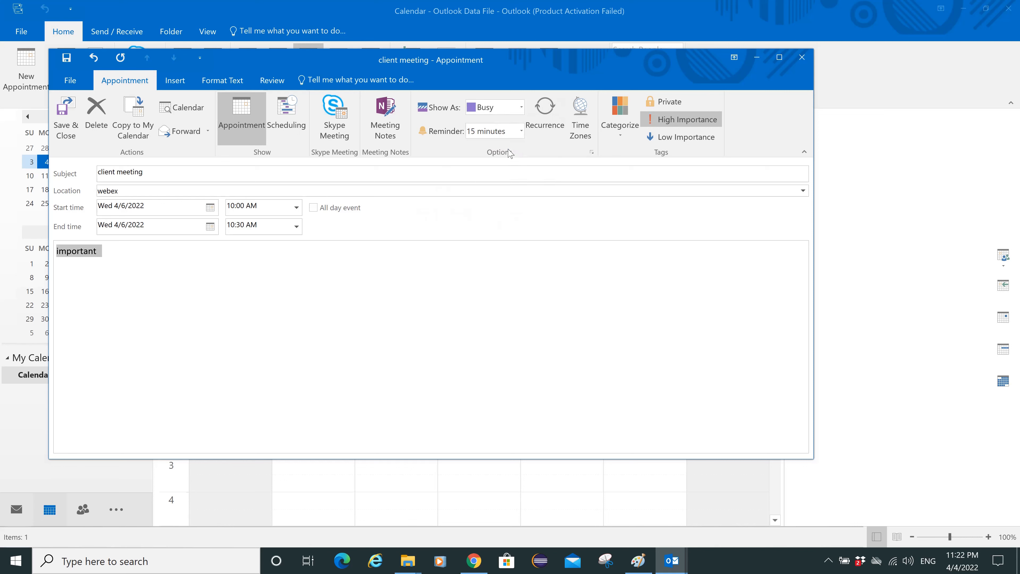
click(521, 107)
click(513, 176)
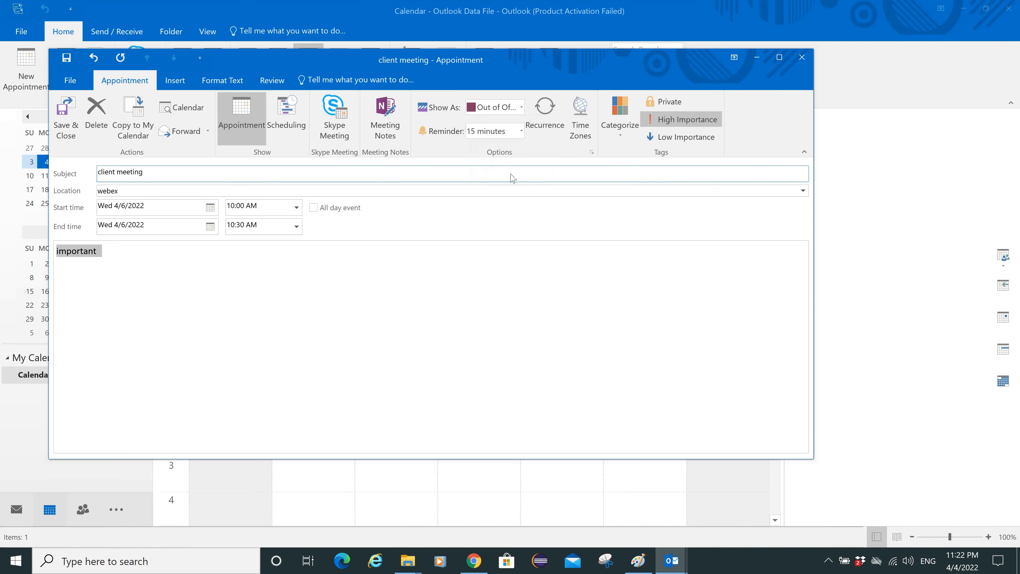
click(521, 106)
click(507, 125)
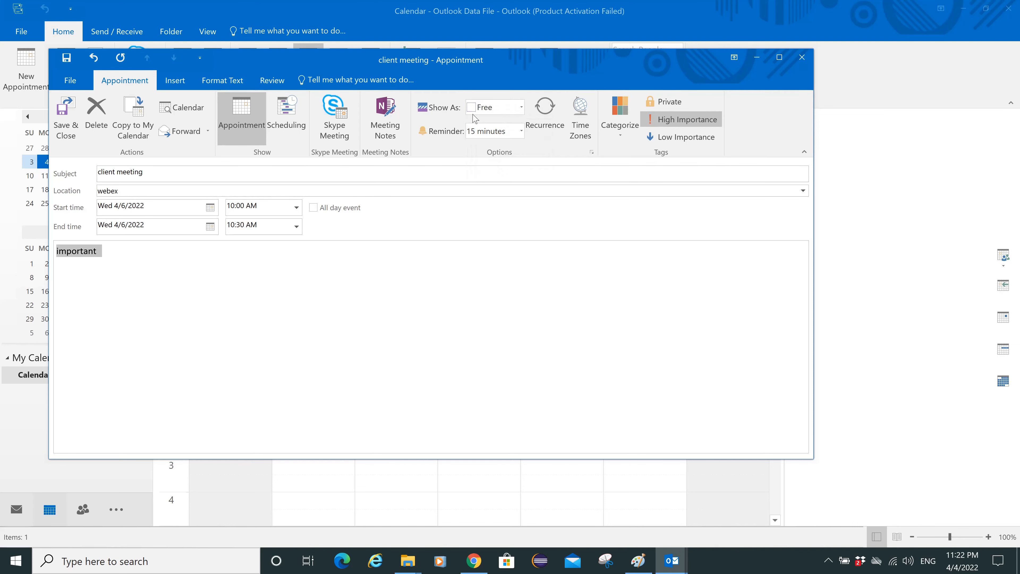
click(521, 107)
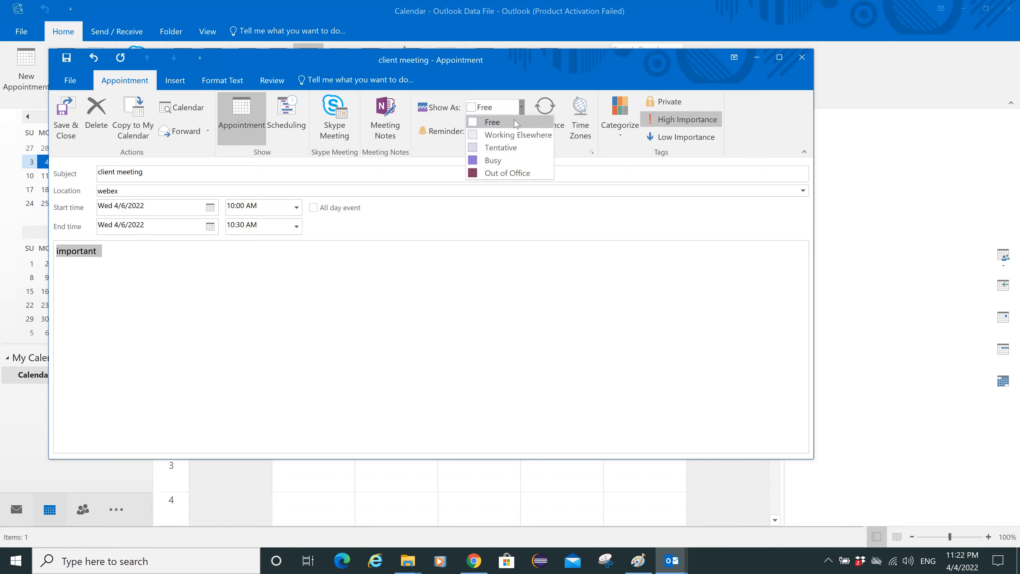
click(507, 161)
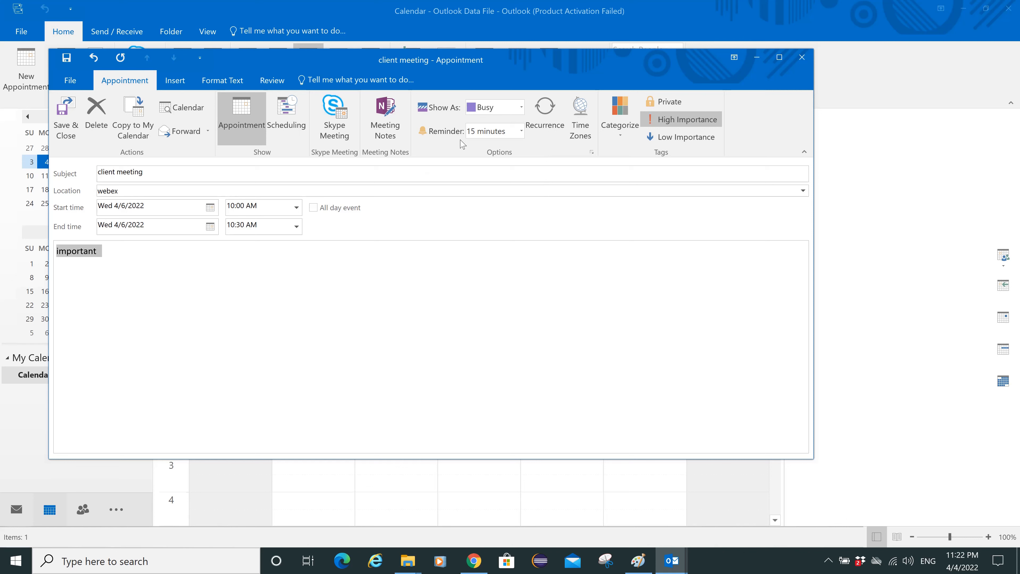
- Review the reminder times offered for the client meeting appointment
click(522, 131)
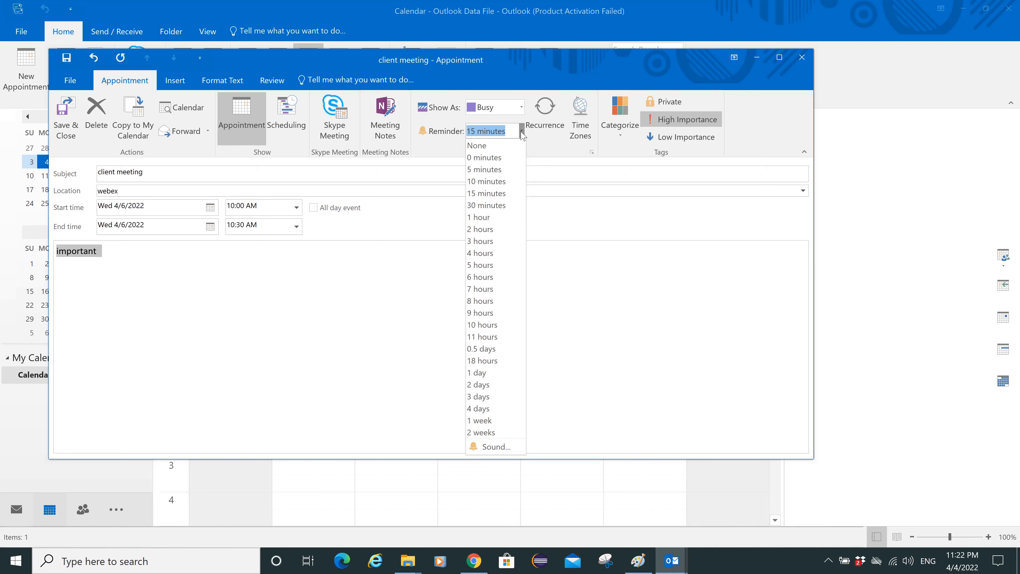
click(522, 133)
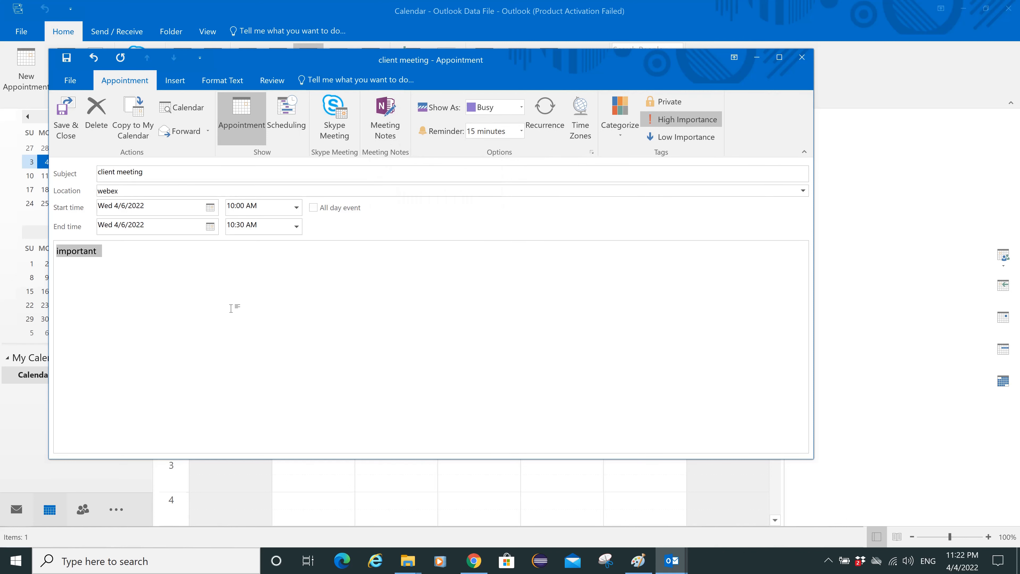
click(101, 174)
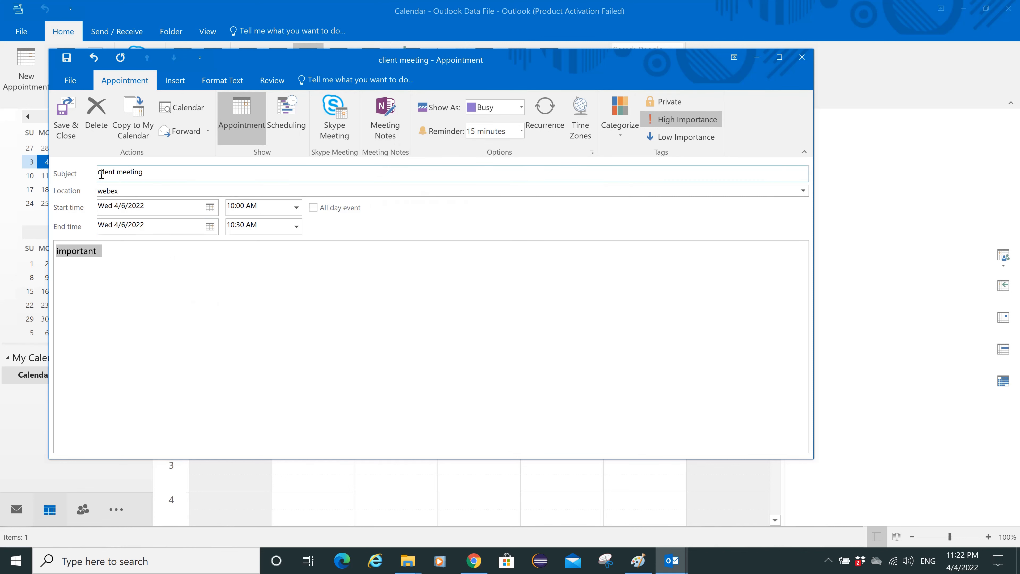
drag(101, 172, 143, 173)
click(401, 289)
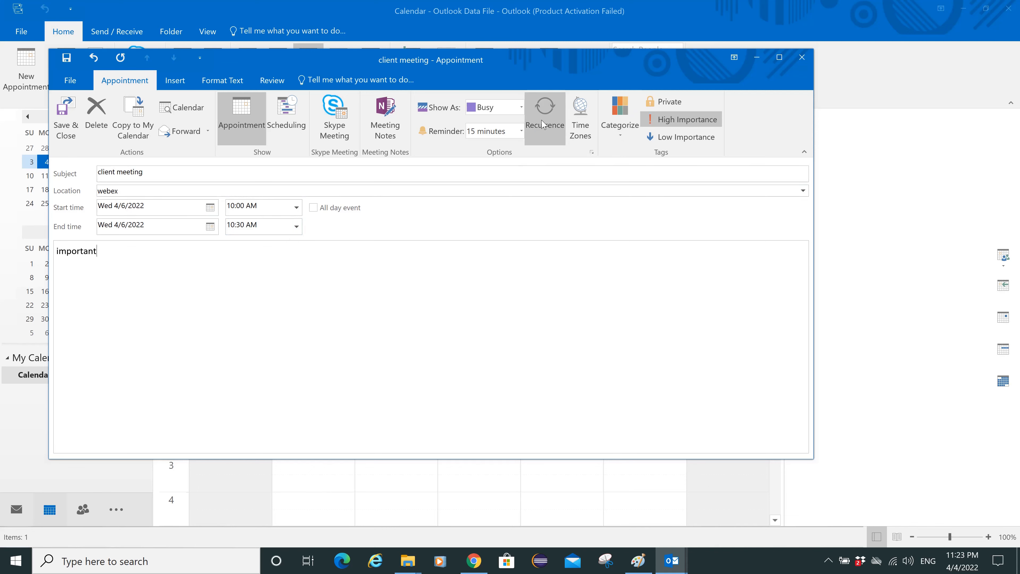
- Make the client meeting recur daily, every 1 day, with a duration of 15 minutes
click(549, 115)
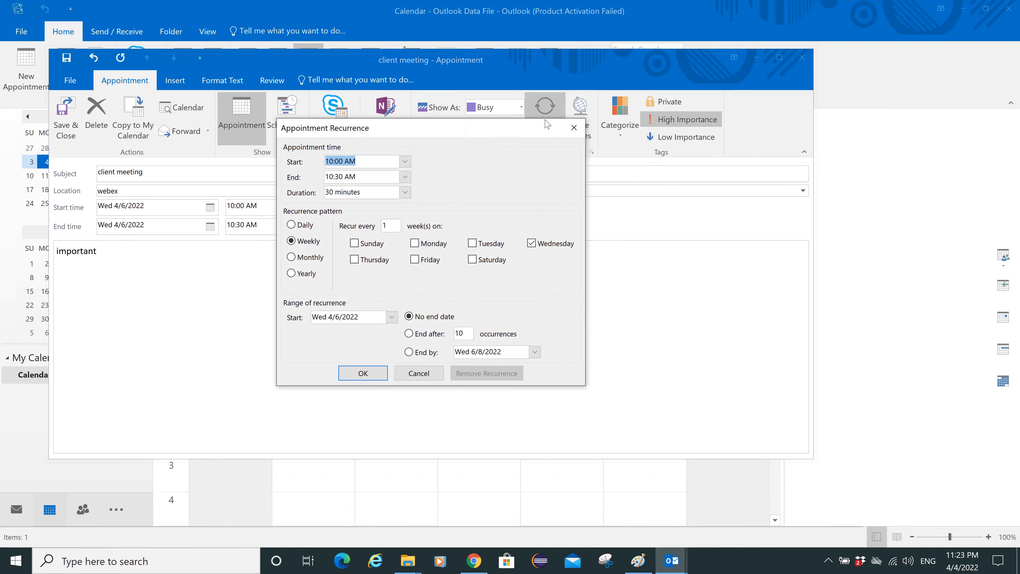
click(300, 230)
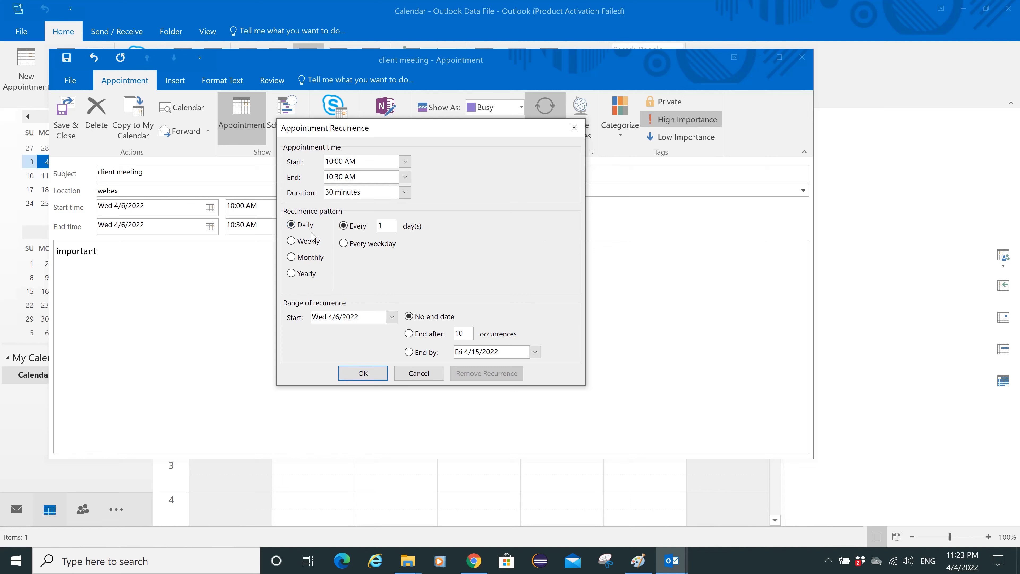
click(354, 228)
click(405, 192)
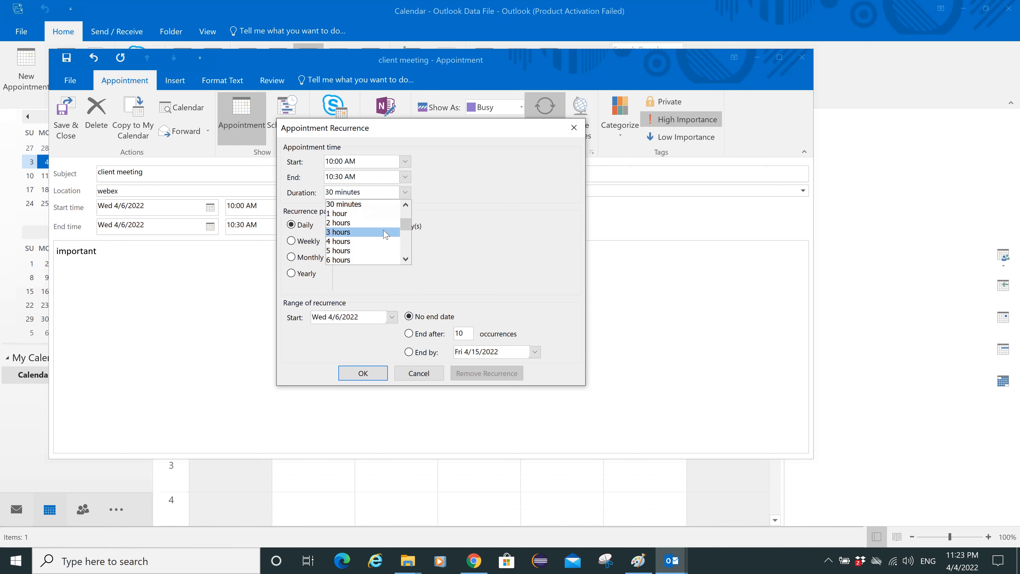
click(406, 205)
click(362, 232)
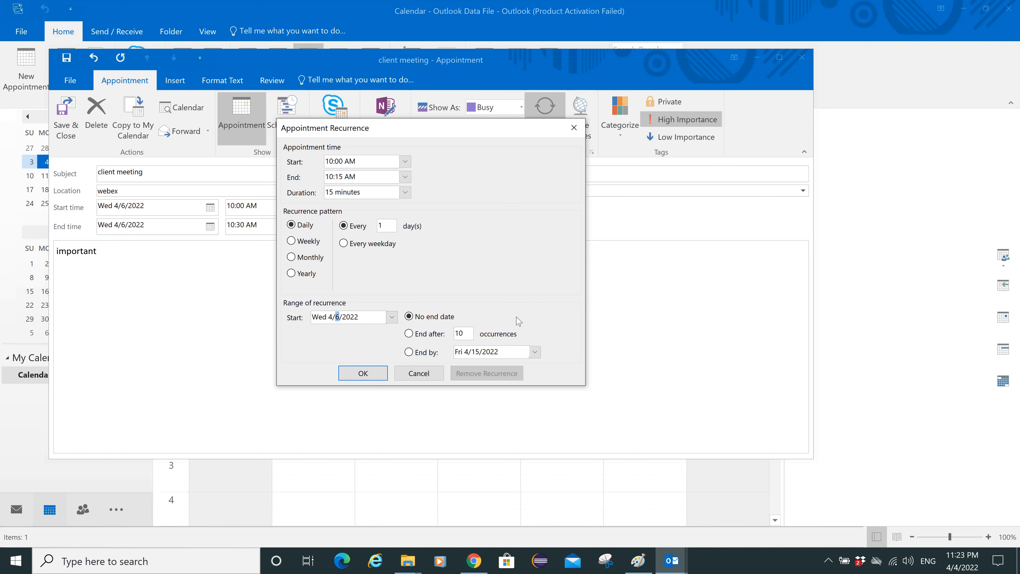
- End the daily recurrence after 4 occurrences, and save and close the appointment series
click(410, 334)
text(4)
click(365, 373)
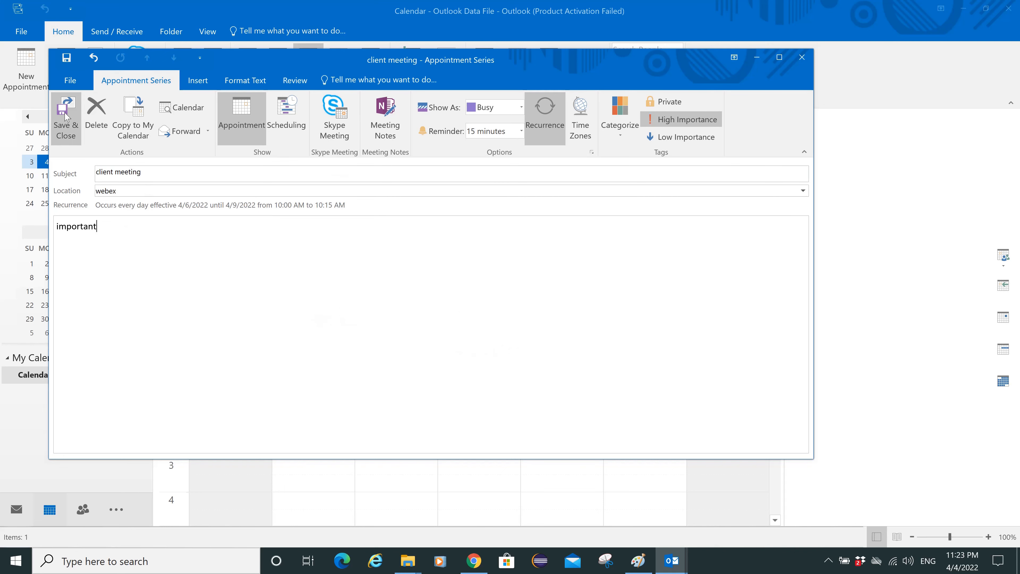
click(68, 125)
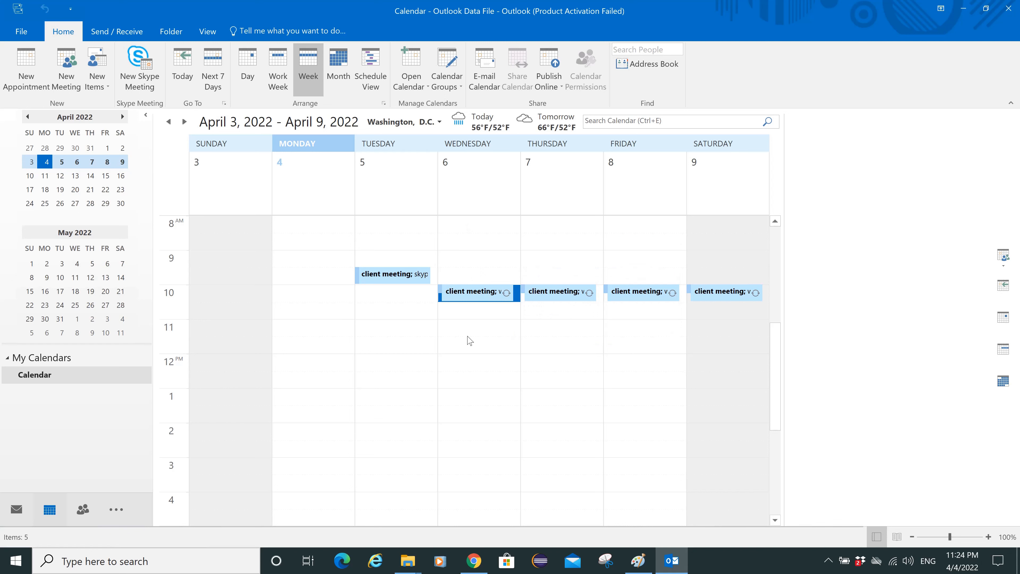
- Start an appointment on Wednesday, April 6 at 11:30 AM with the subject "client meeting" and location "webex"
double_click(474, 346)
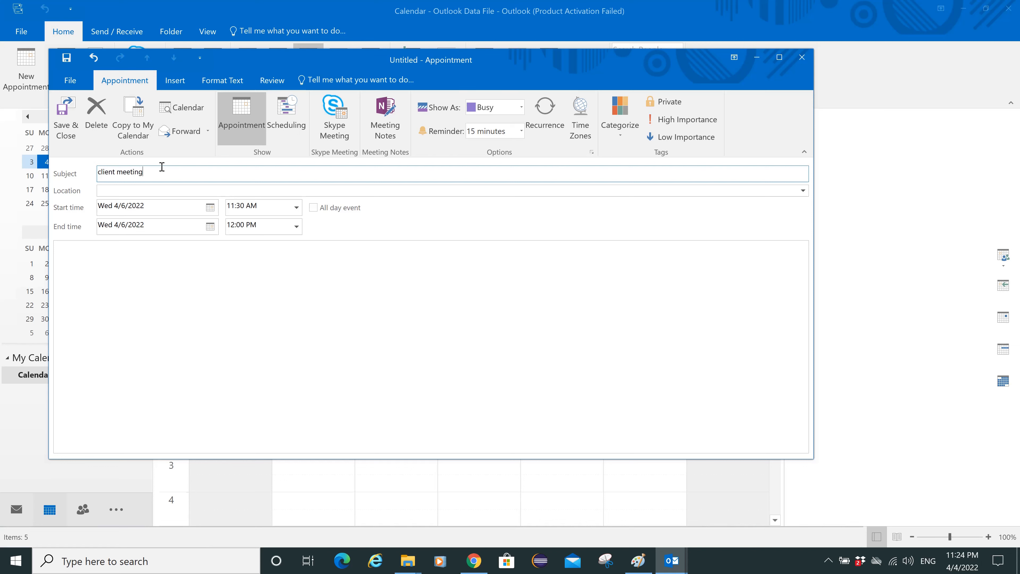
click(134, 190)
text(w)
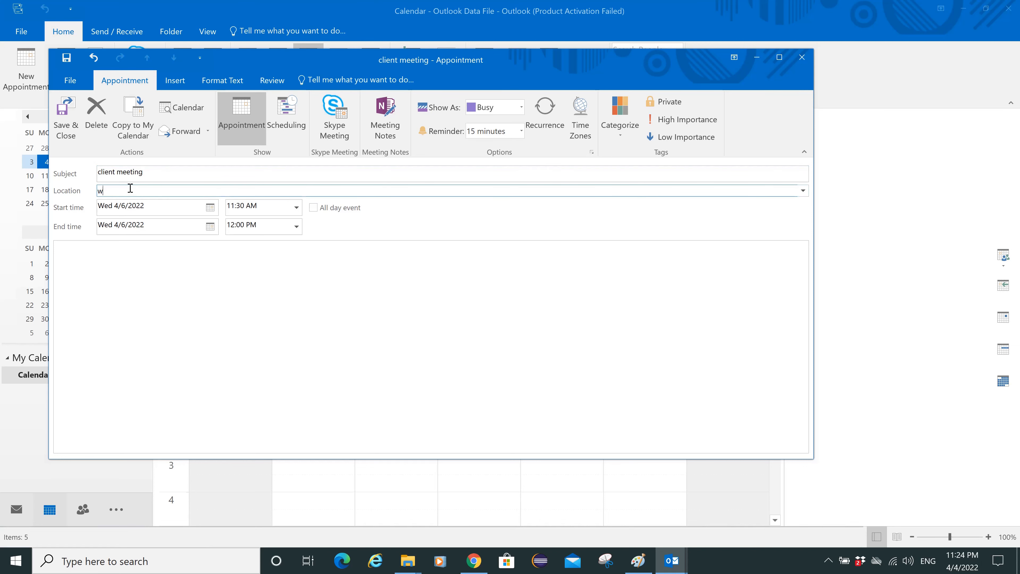
text(ebex)
click(129, 271)
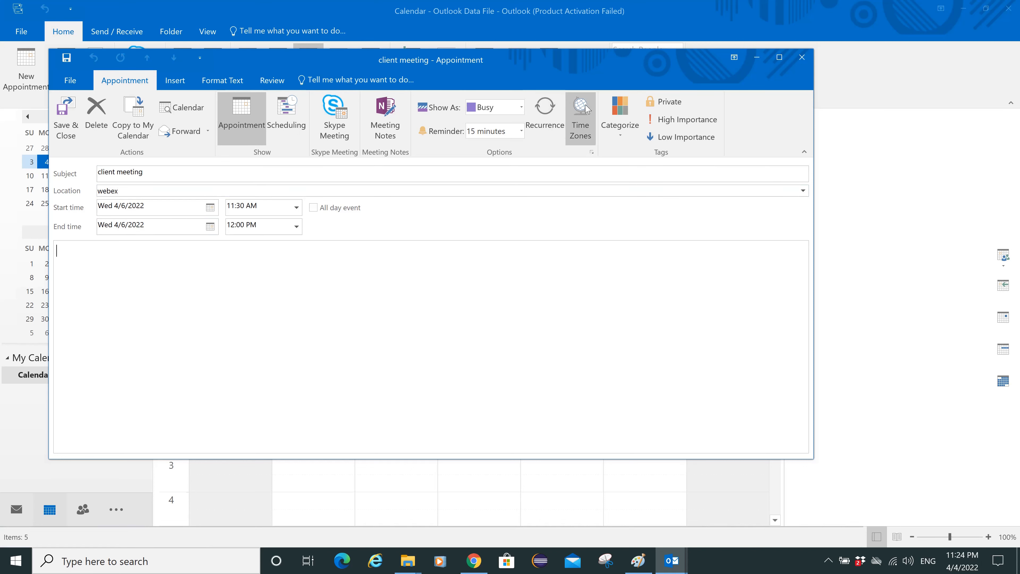
- Try the monthly, yearly and daily recurrence patterns for the 11:30 AM appointment, and choose weekly on Wednesday
click(545, 119)
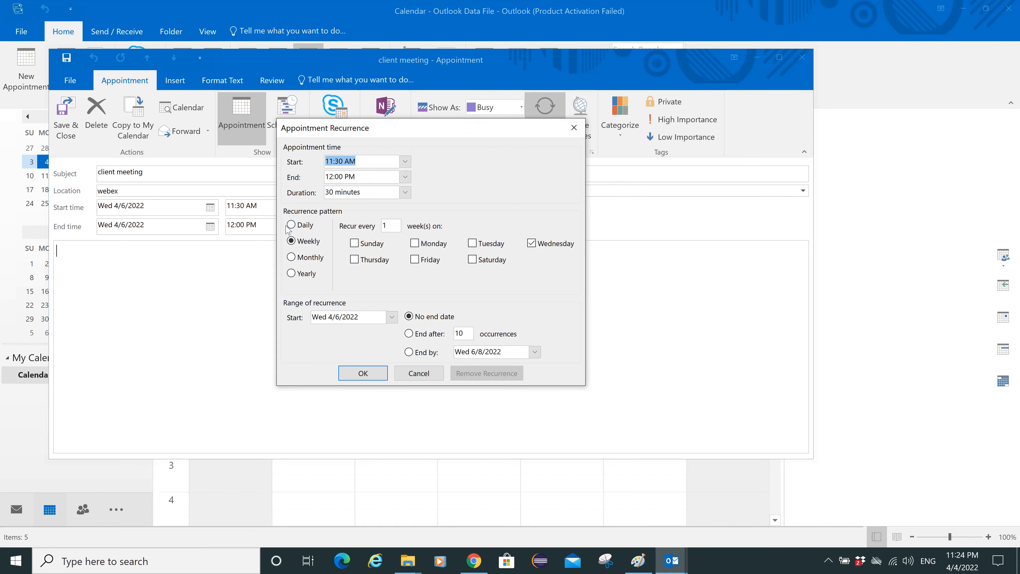
click(292, 257)
click(292, 274)
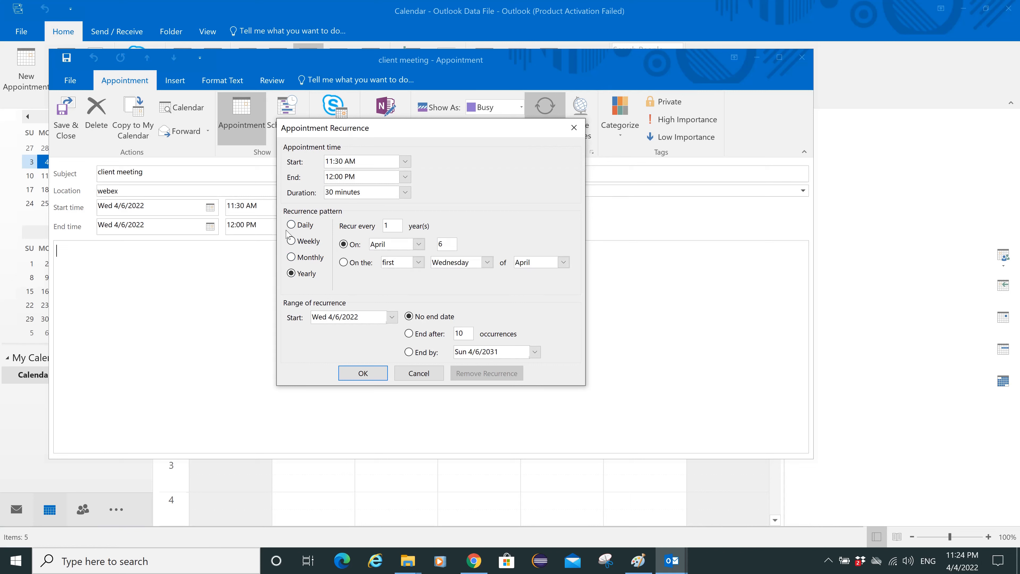
click(292, 226)
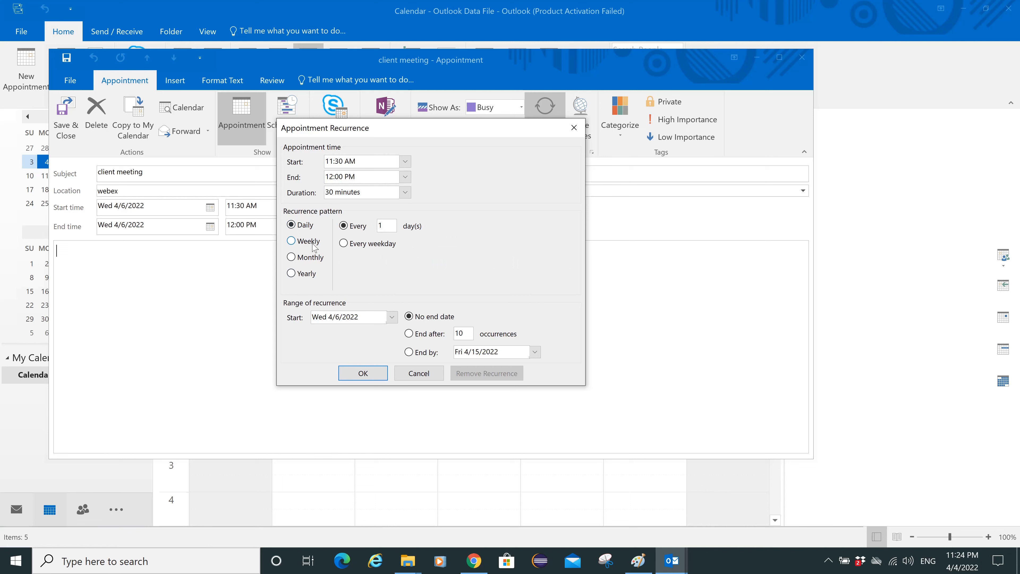
click(291, 241)
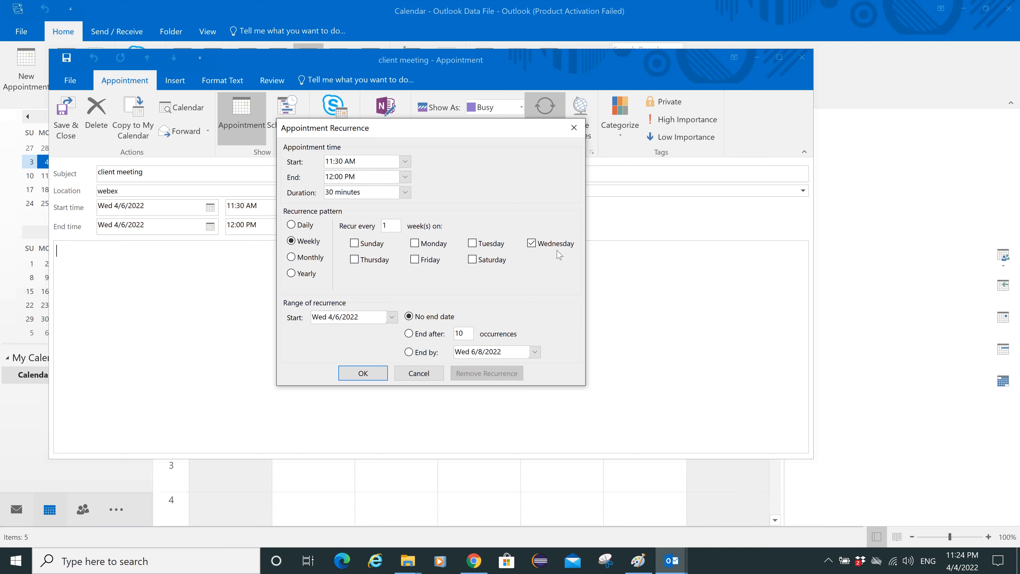
- End the weekly recurrence after 6 occurrences, and save and close the appointment series
click(409, 333)
drag(466, 335, 447, 335)
text(6)
click(362, 374)
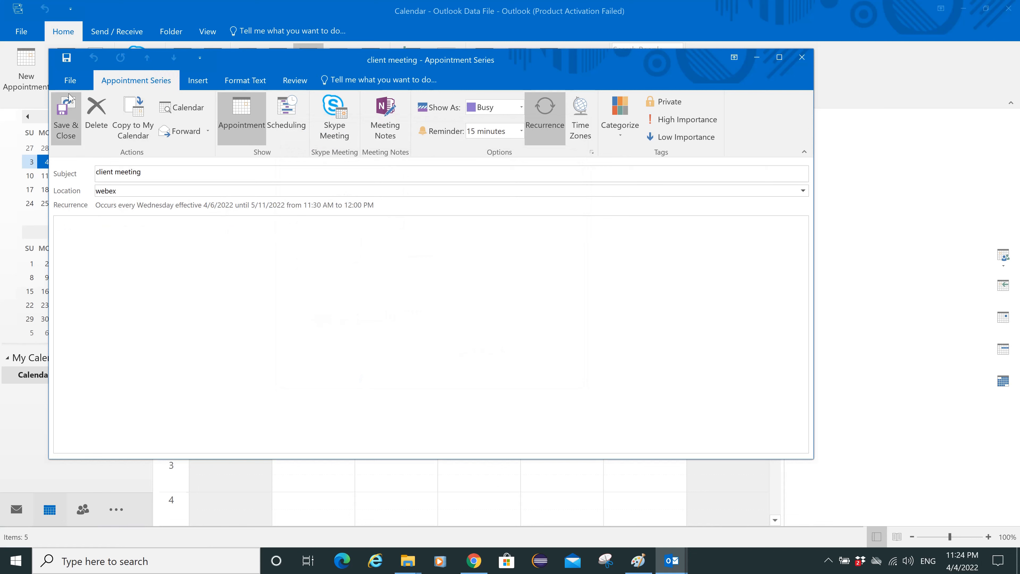
click(71, 119)
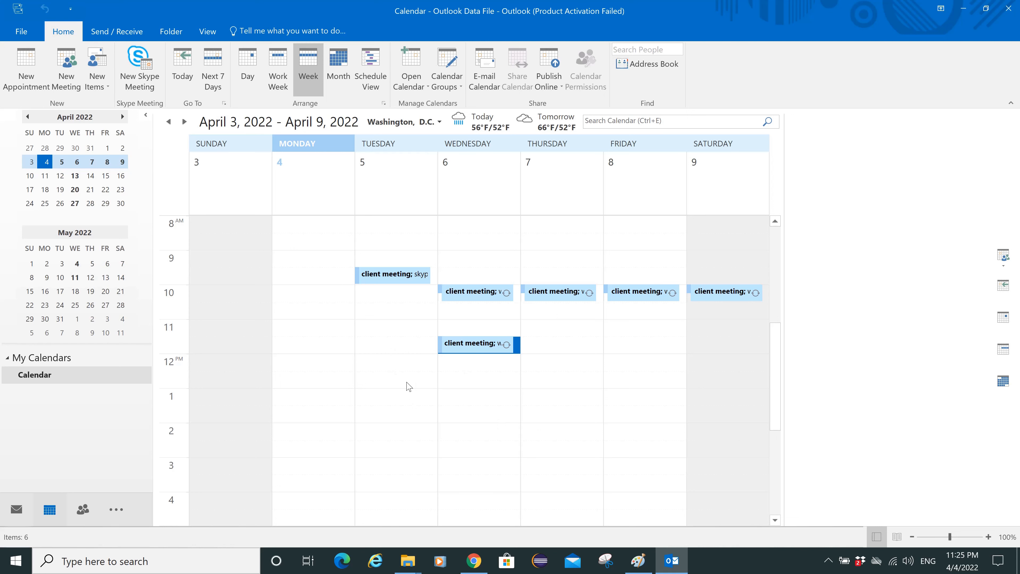
- Show the calendar by month and examine the details of the 11:30 AM client meeting on April 6
click(338, 72)
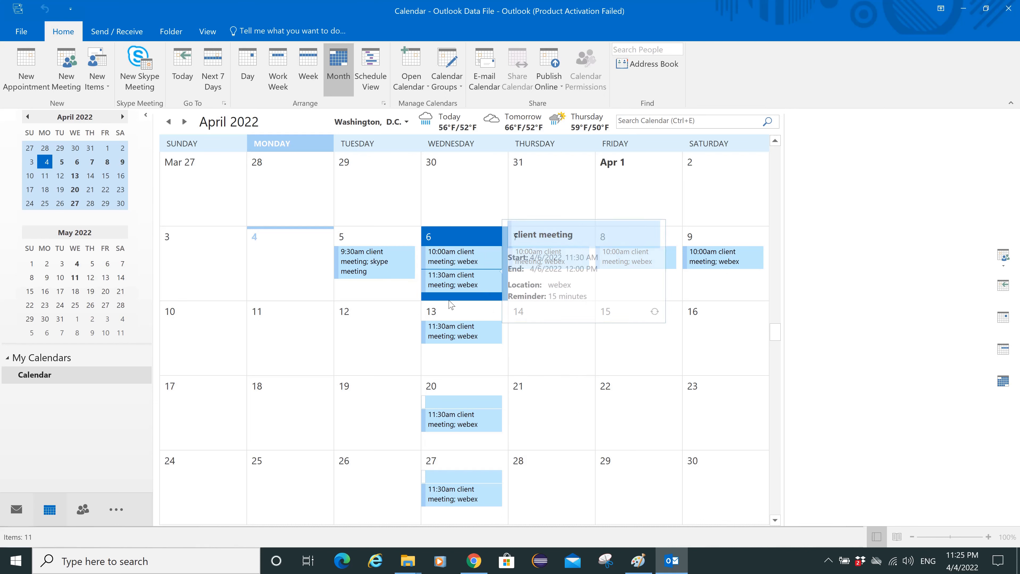
mouse_move(468, 280)
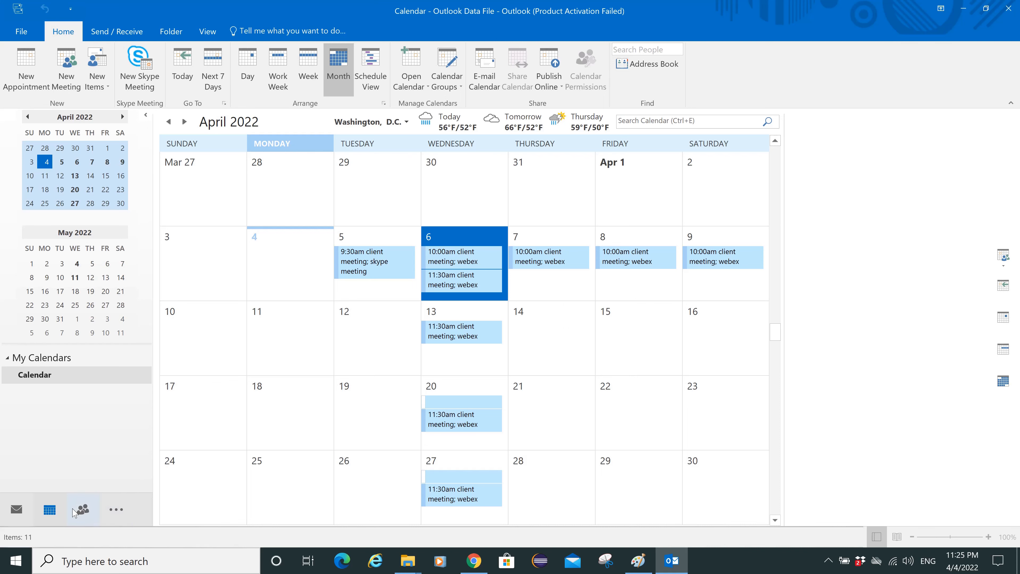
- Switch to the contacts and search them for "dfgfnb"
click(83, 510)
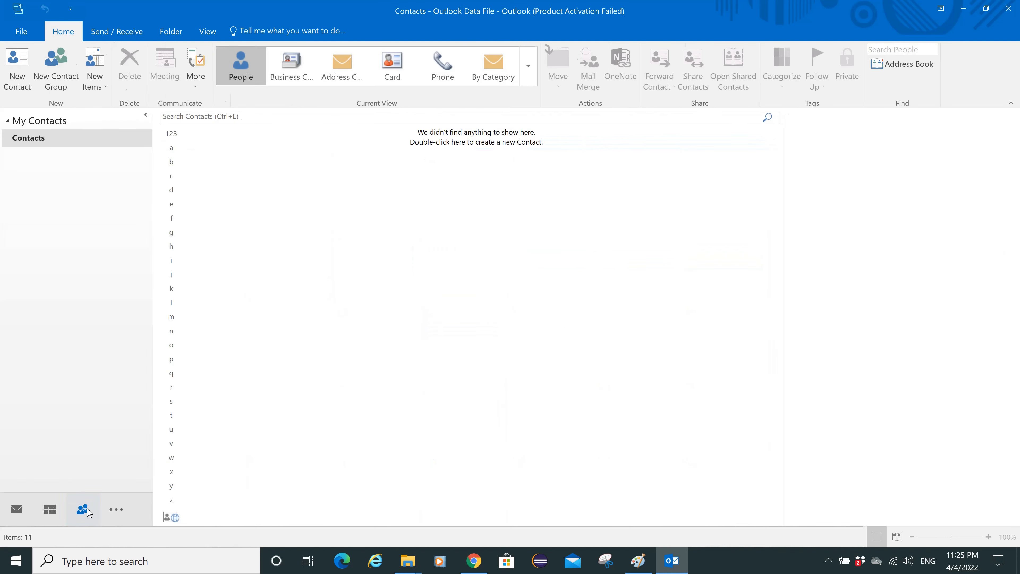
click(263, 117)
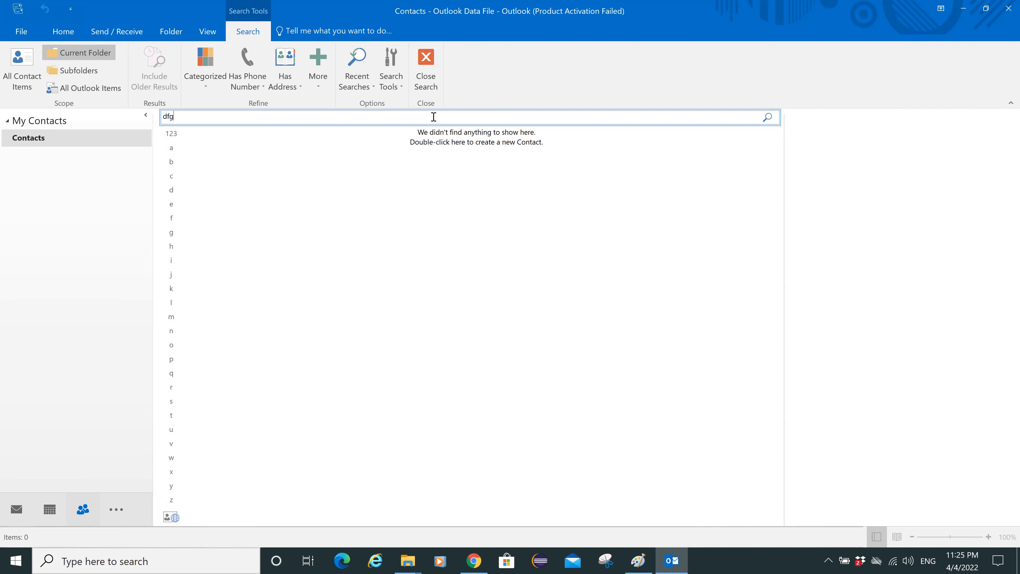
key(Return)
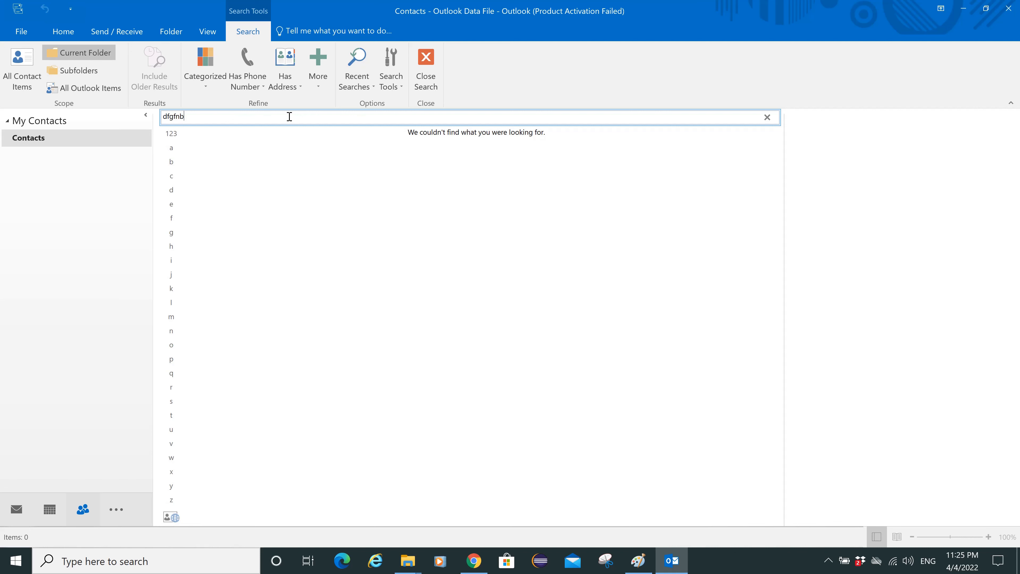
- Return to the inbox and start a new e-mail addressed to "fgfdg", with "fghgfh" in Cc and "dfgdf" in Bcc
click(17, 510)
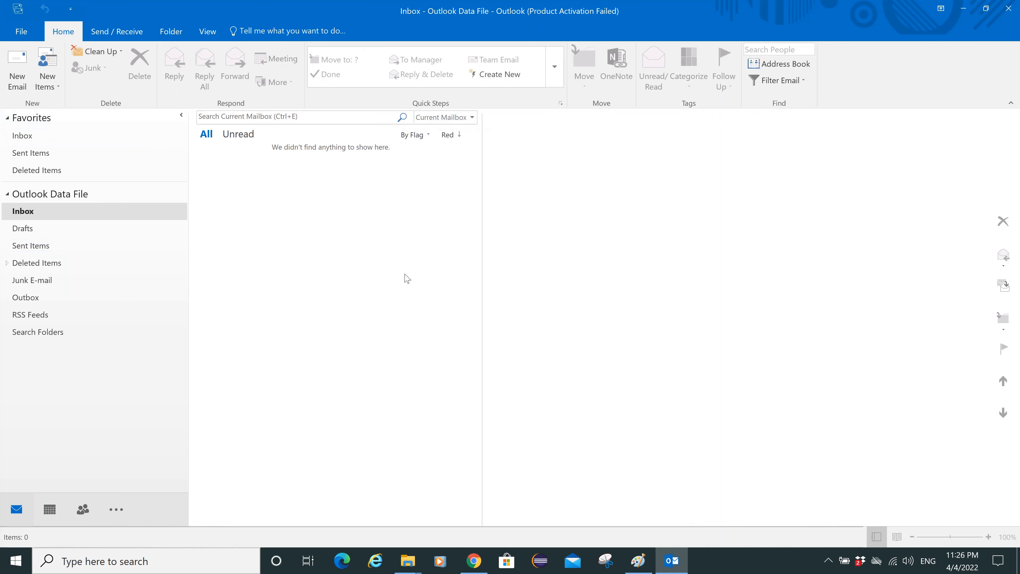
click(47, 83)
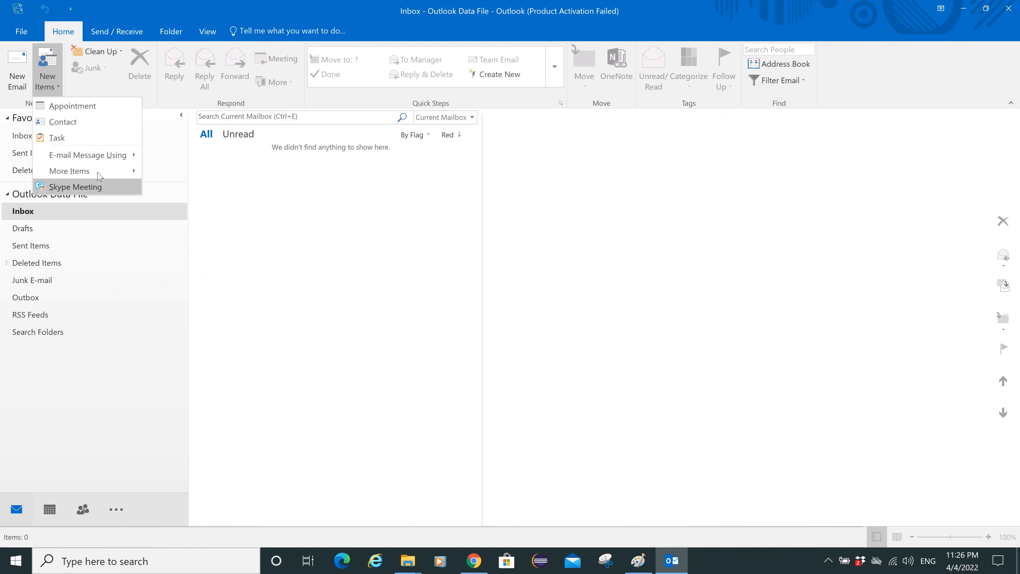
click(15, 77)
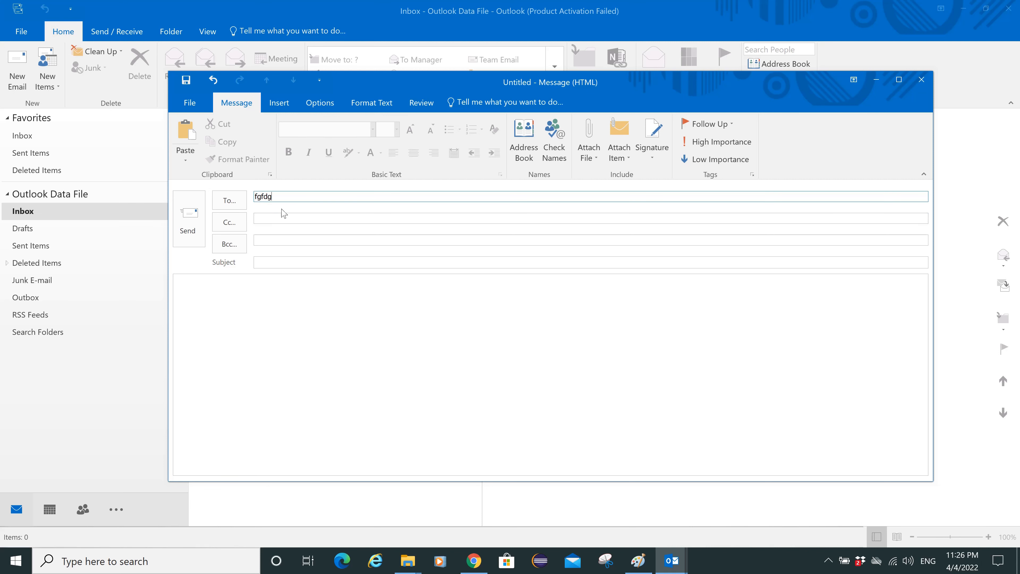
click(277, 217)
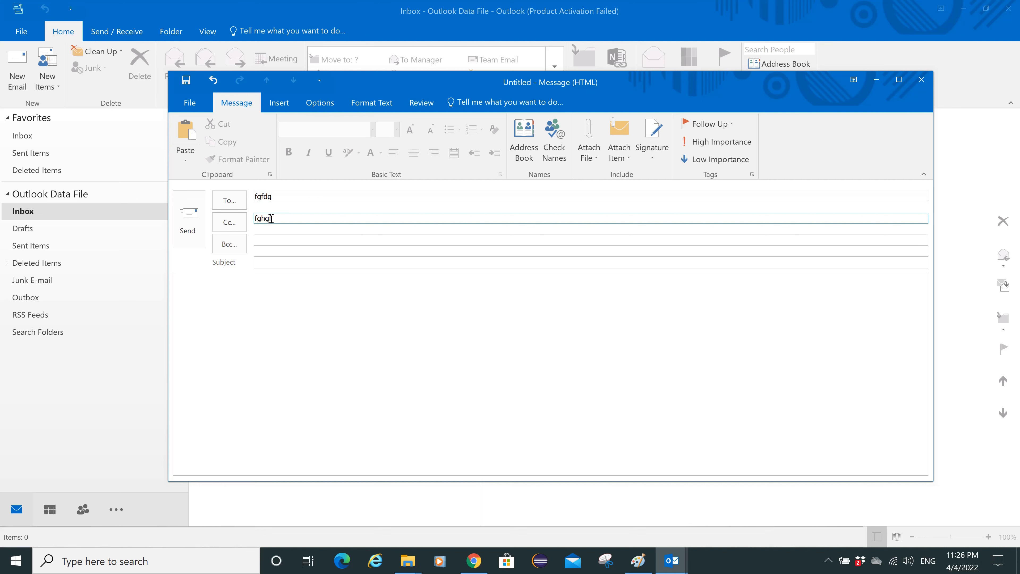
click(267, 242)
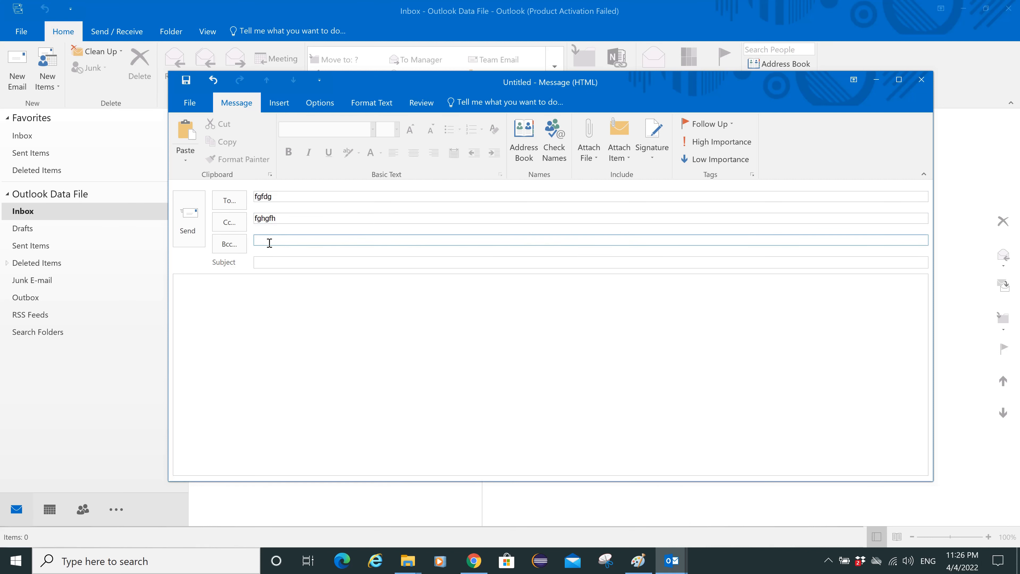
text(dfgdf)
- Mark the message as High Importance, trying Low Importance as well, and write "vsfdsgggggggggg" in the message body
click(722, 142)
click(253, 313)
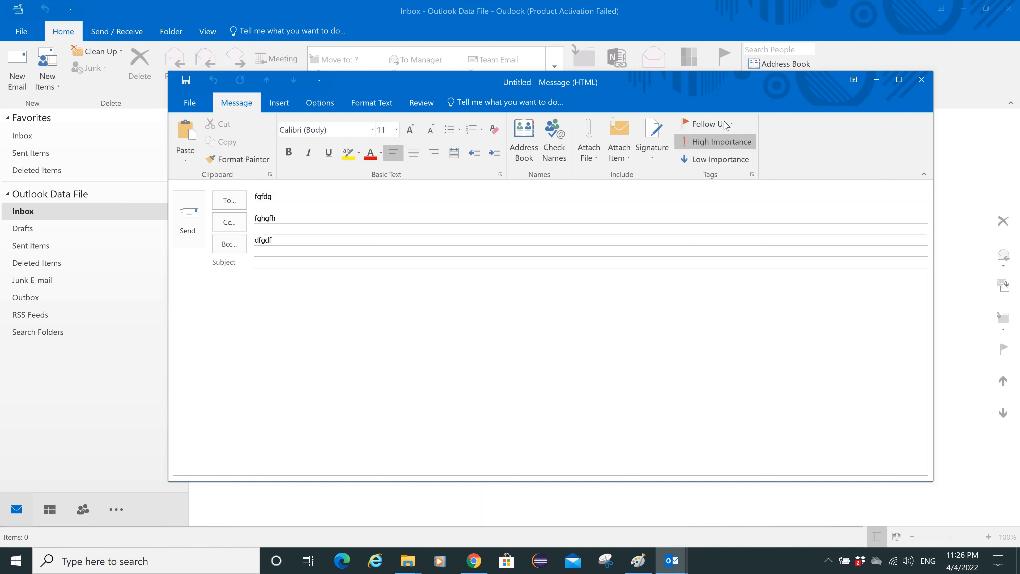
click(705, 161)
click(702, 144)
text(vsfdsggggggggggg)
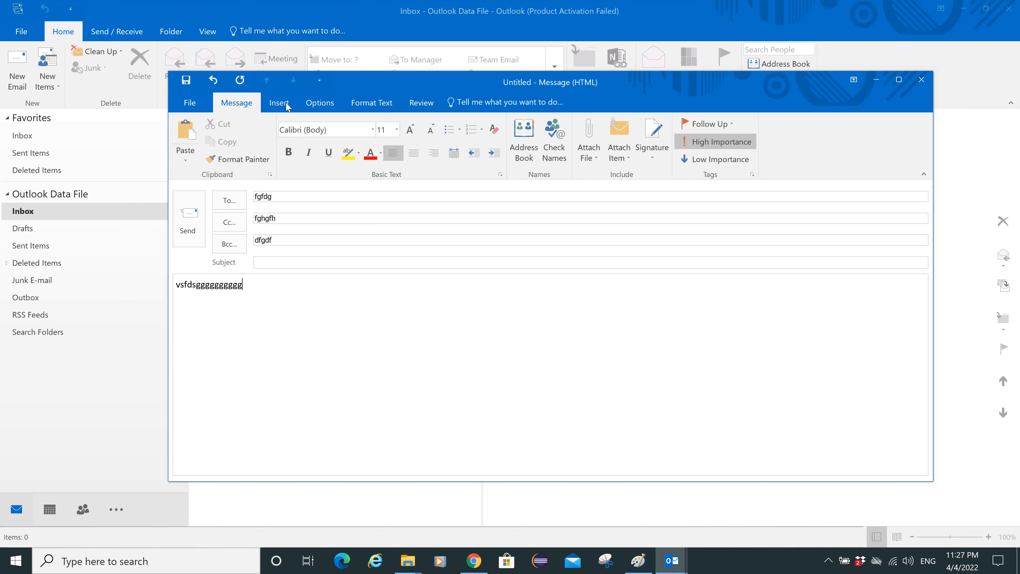
- Insert the pink flower photo from a Bing online picture search after the text in the message body
click(279, 103)
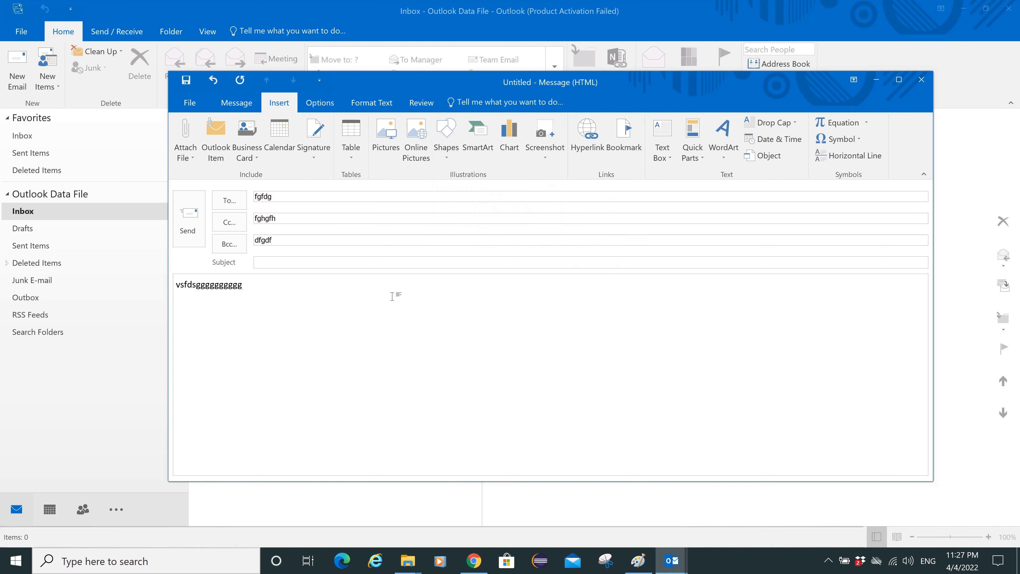
click(416, 152)
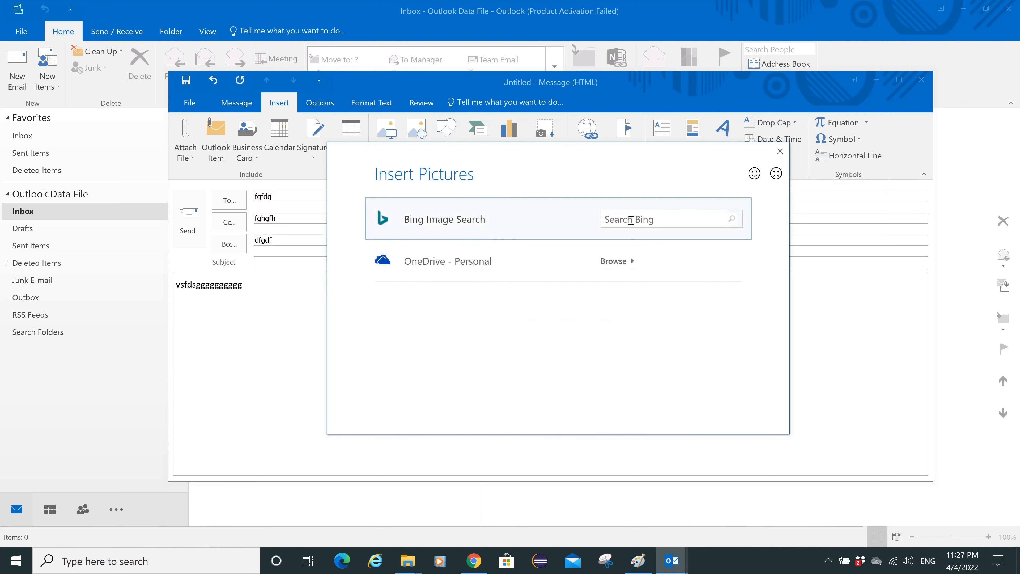
click(631, 219)
key(Return)
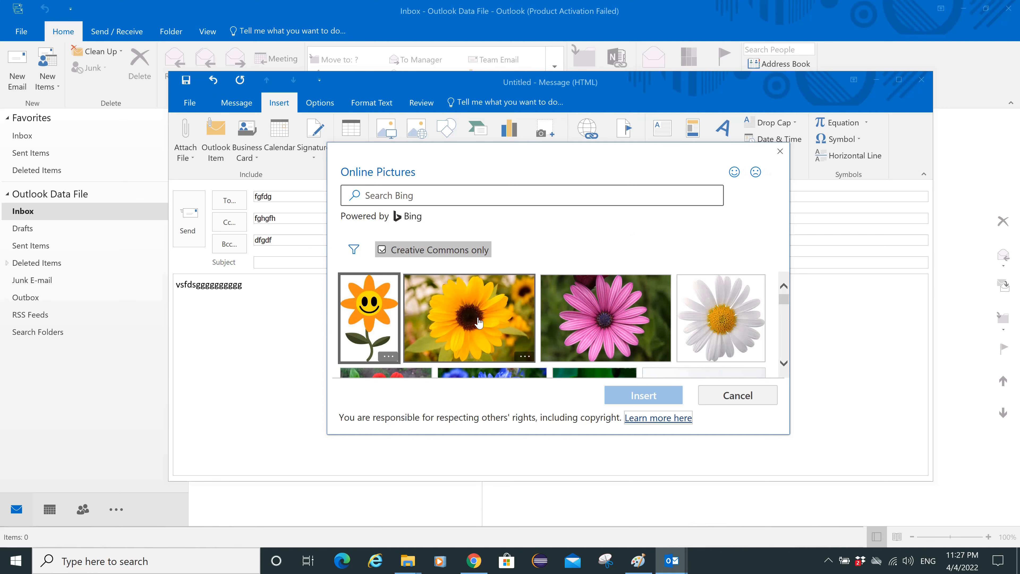
click(600, 318)
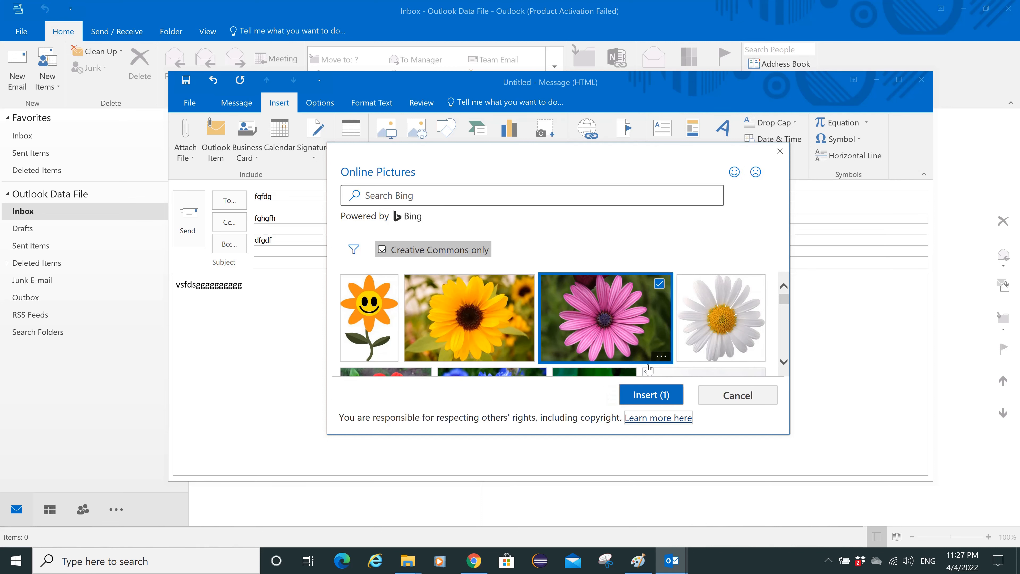
click(650, 394)
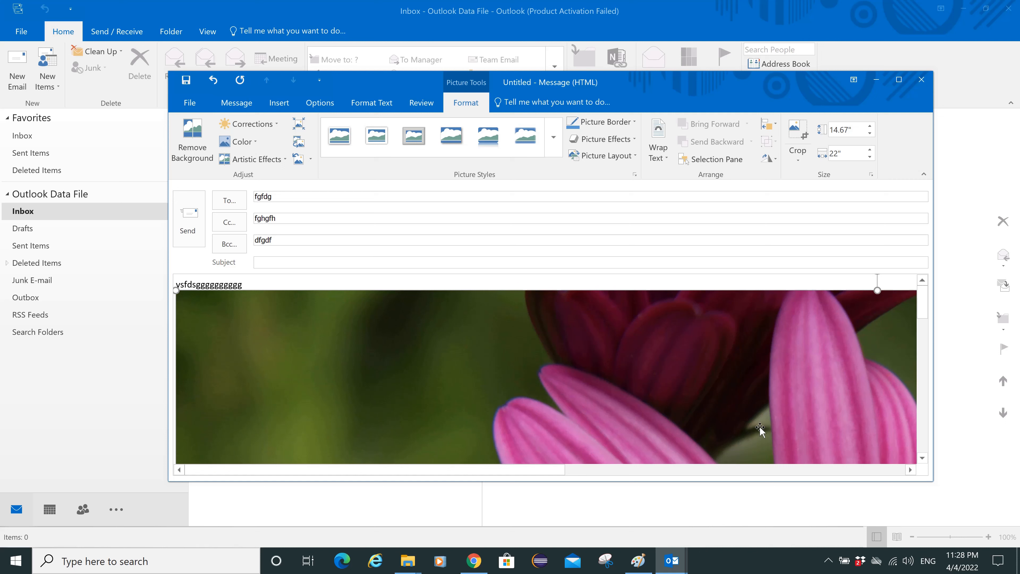
- Set the inserted flower picture's height to 2 inches
click(854, 129)
text(2)
key(Return)
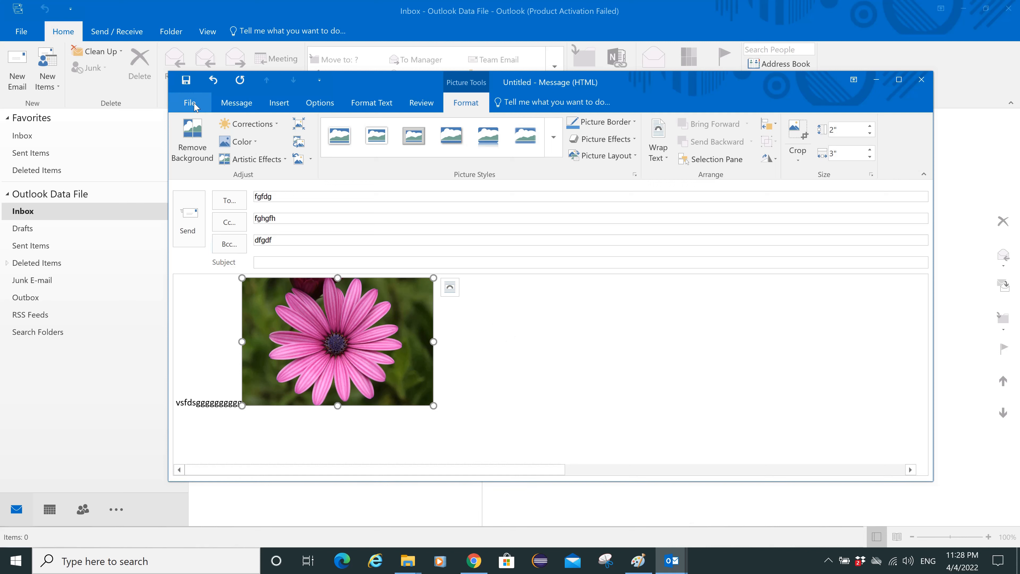
- Add the text "fgdfgdfgfdh" after the flower picture, and close the message without saving it
click(252, 105)
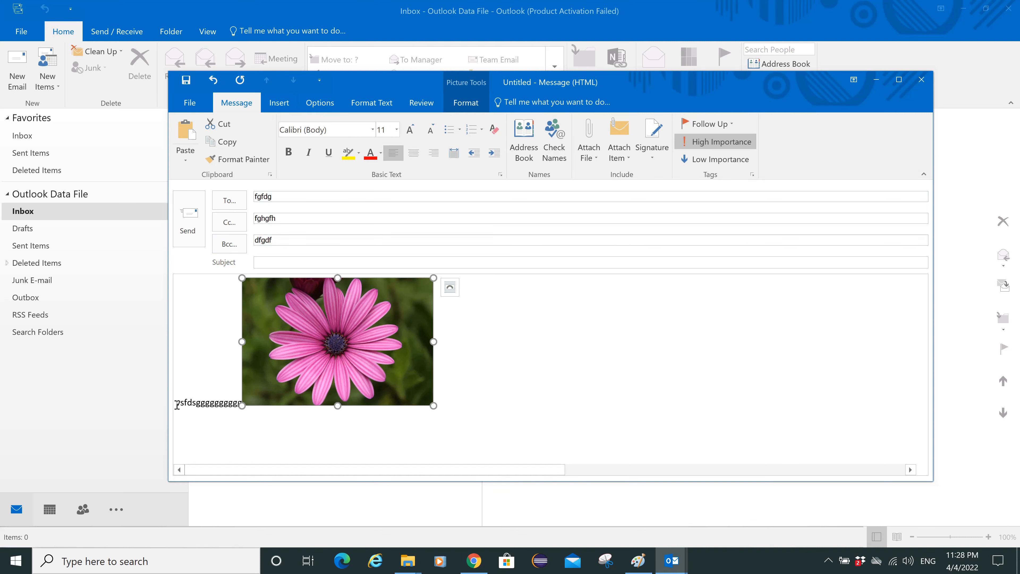
drag(176, 405, 212, 416)
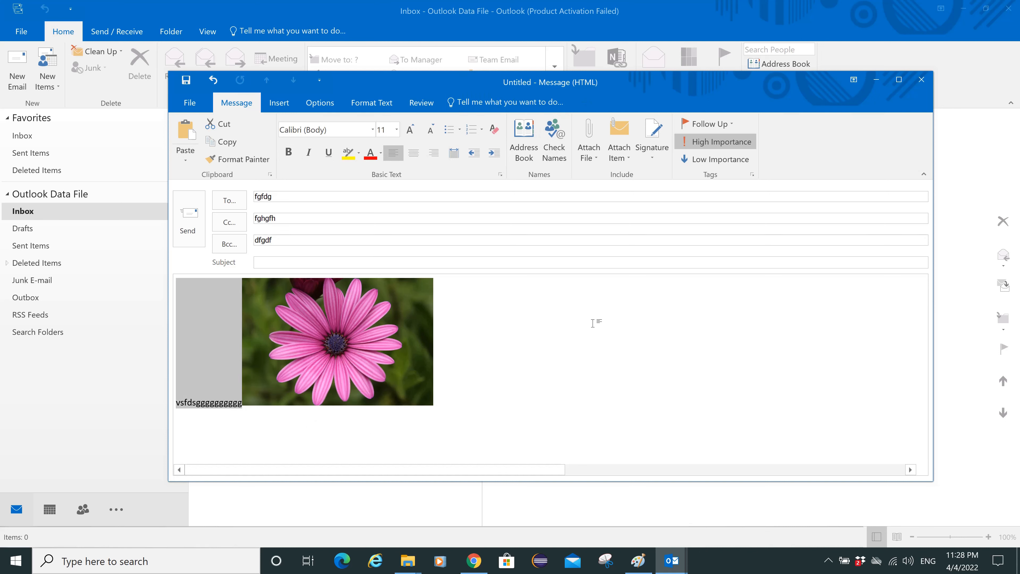
click(475, 400)
text(fgdfgdfgfdh)
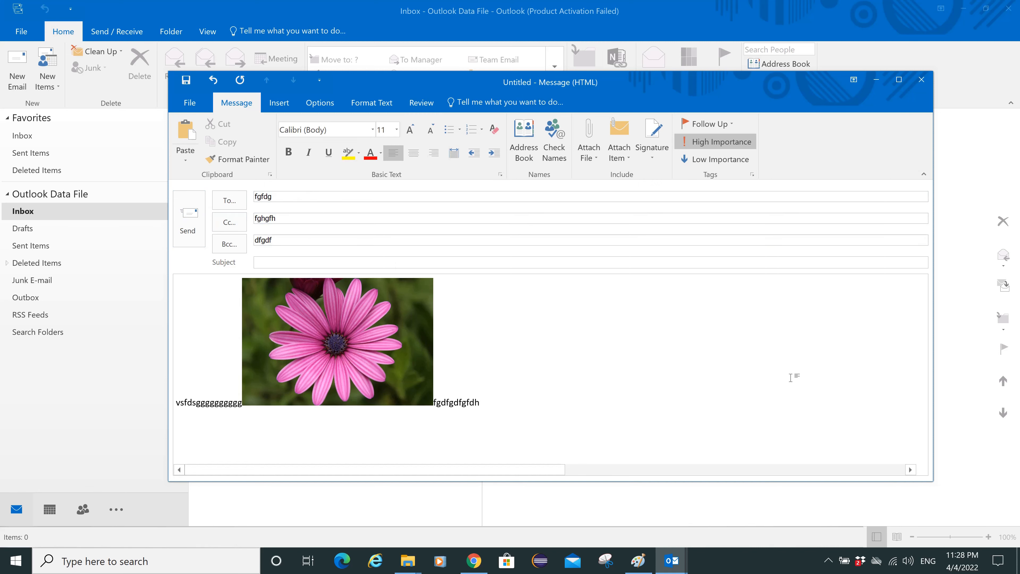
click(922, 80)
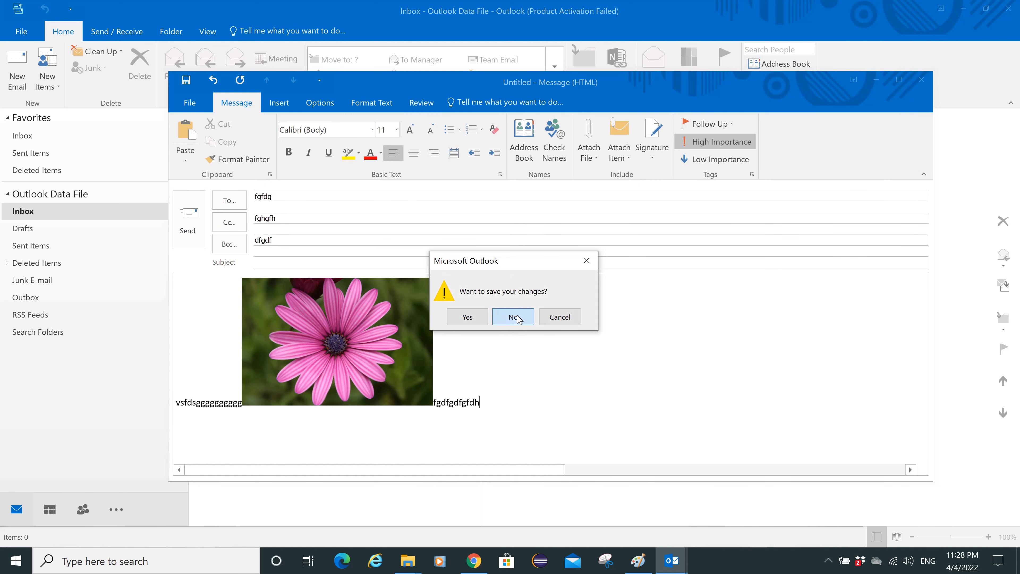
click(516, 318)
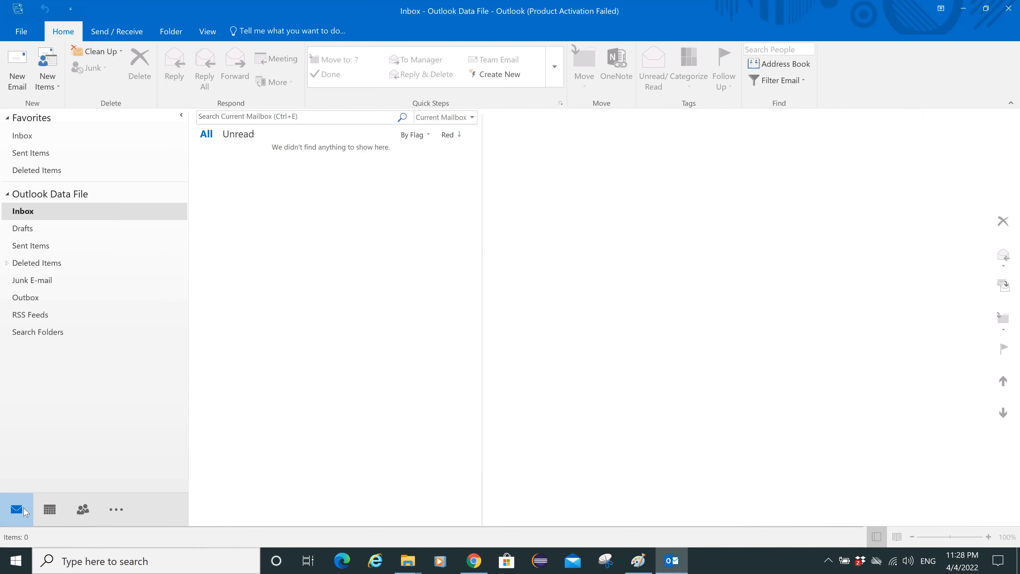
- View the calendar and the contacts briefly, and return to the inbox
click(53, 510)
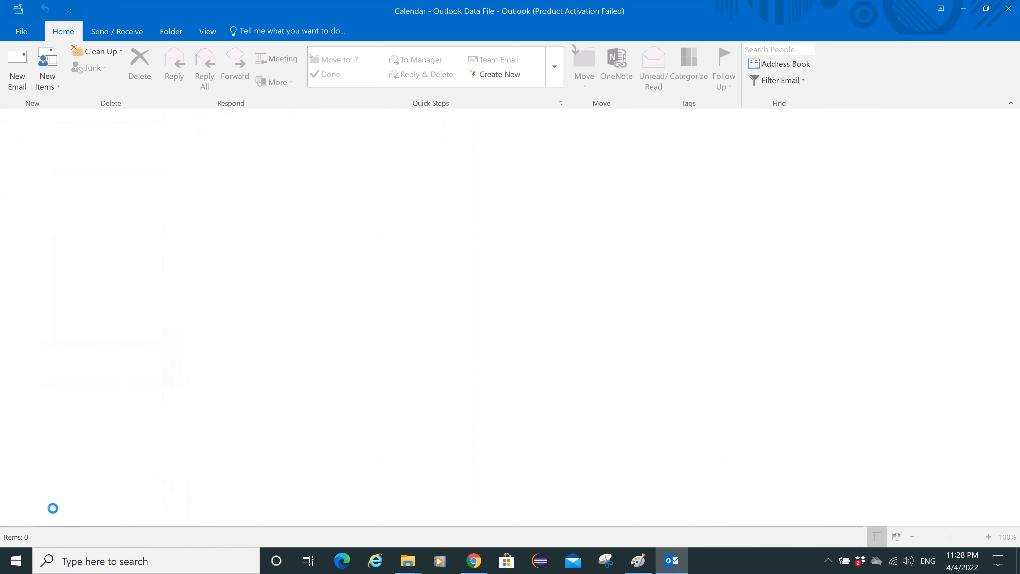
click(83, 513)
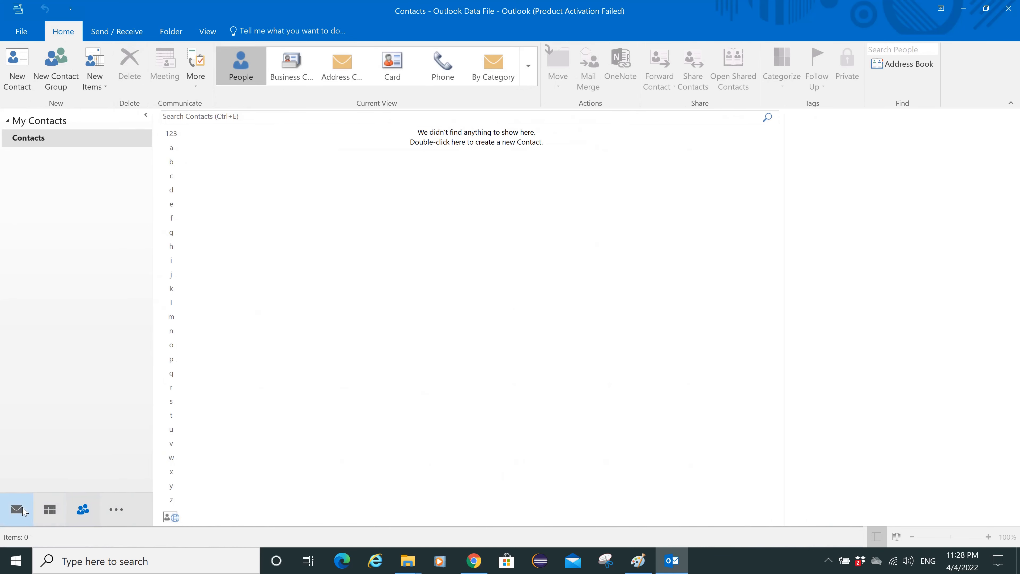
click(19, 510)
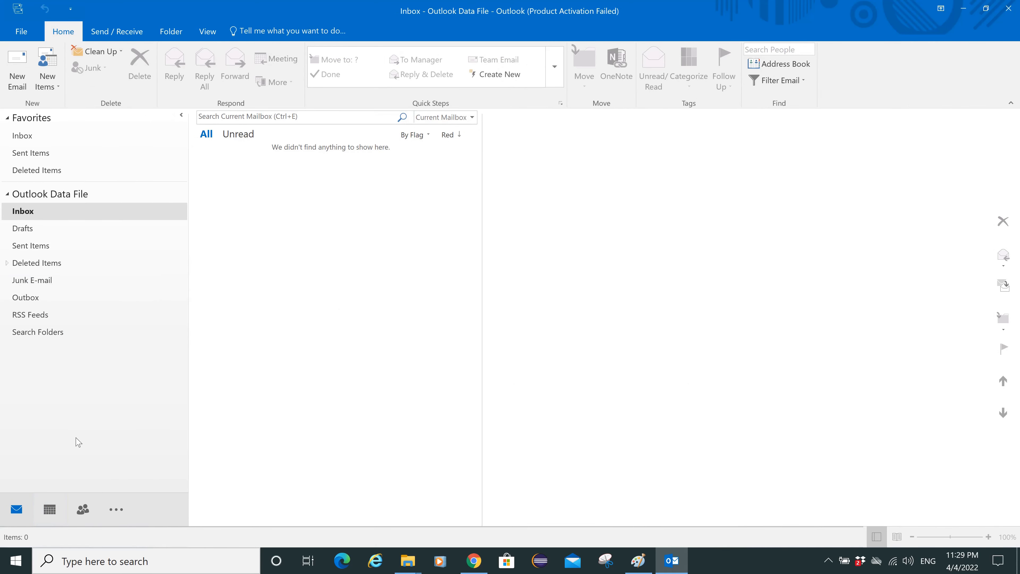
click(828, 560)
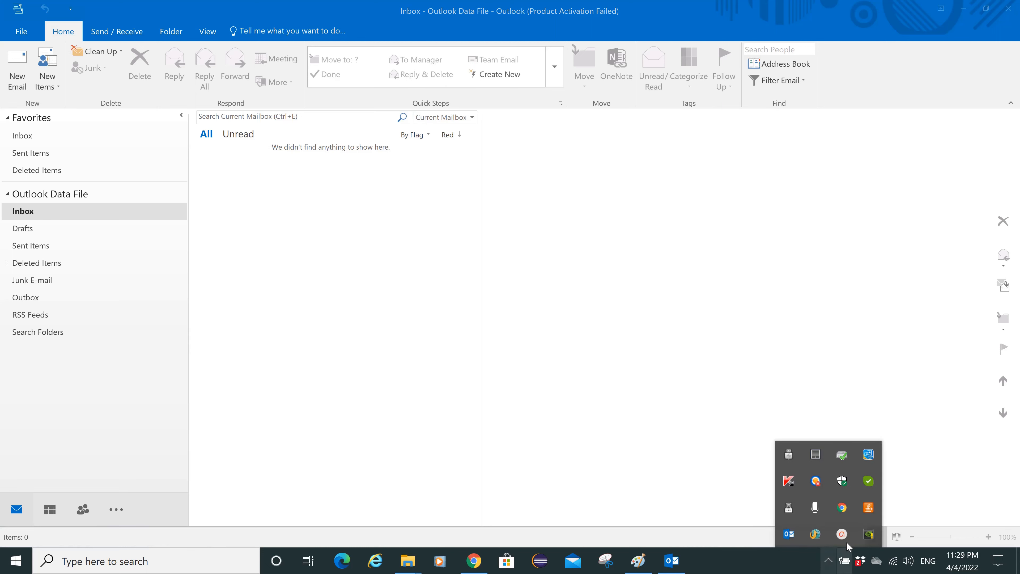
click(842, 536)
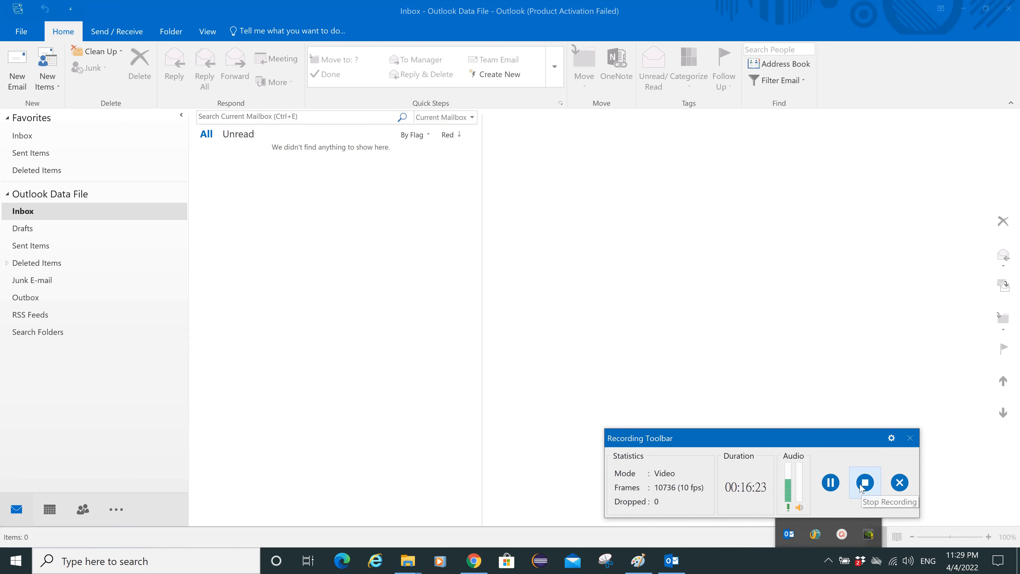